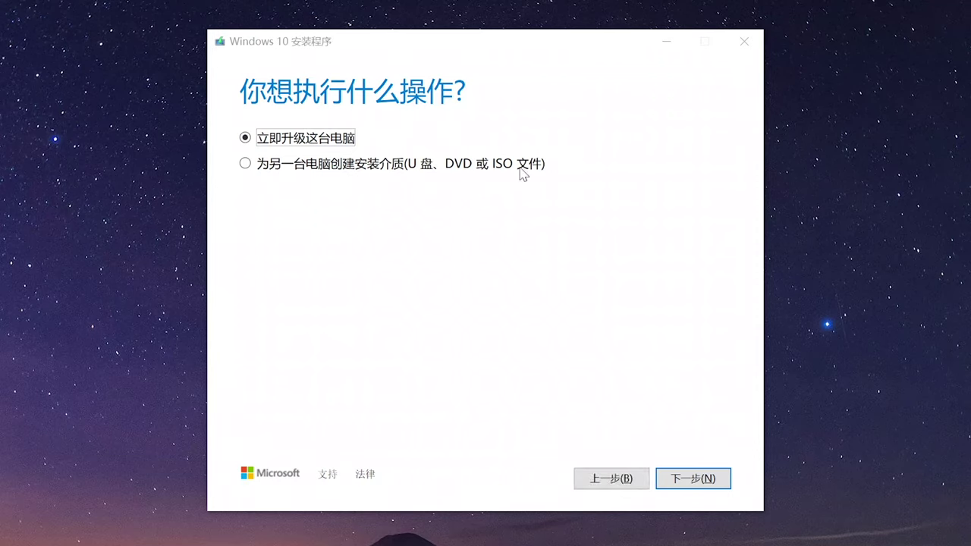
Step: Use the Media Creation Tool to download Windows 10 (Chinese, x64) as Windows.iso
{"action": "left_click", "coordinate": [527, 177]}
{"action": "left_click", "coordinate": [675, 476]}
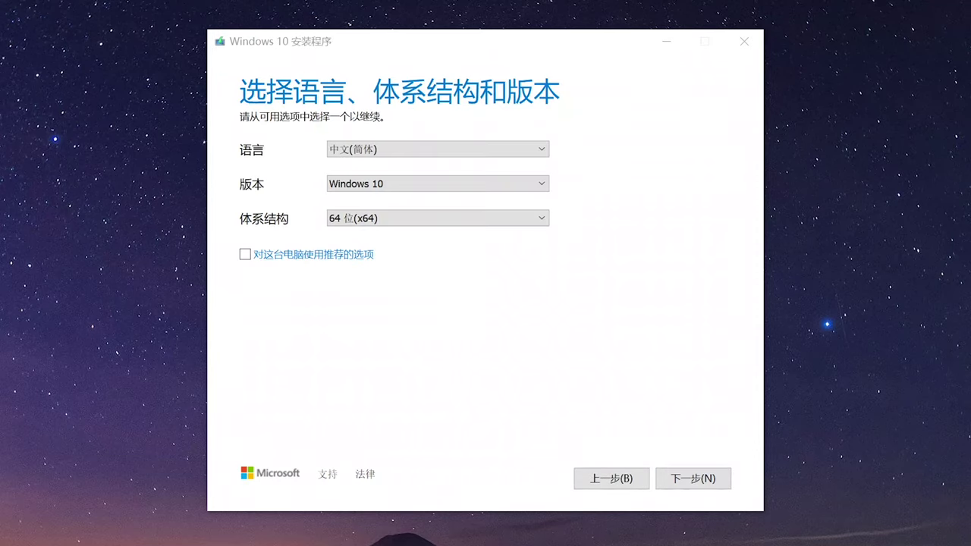
{"action": "left_click", "coordinate": [675, 478]}
{"action": "left_click", "coordinate": [244, 191]}
{"action": "left_click", "coordinate": [675, 479]}
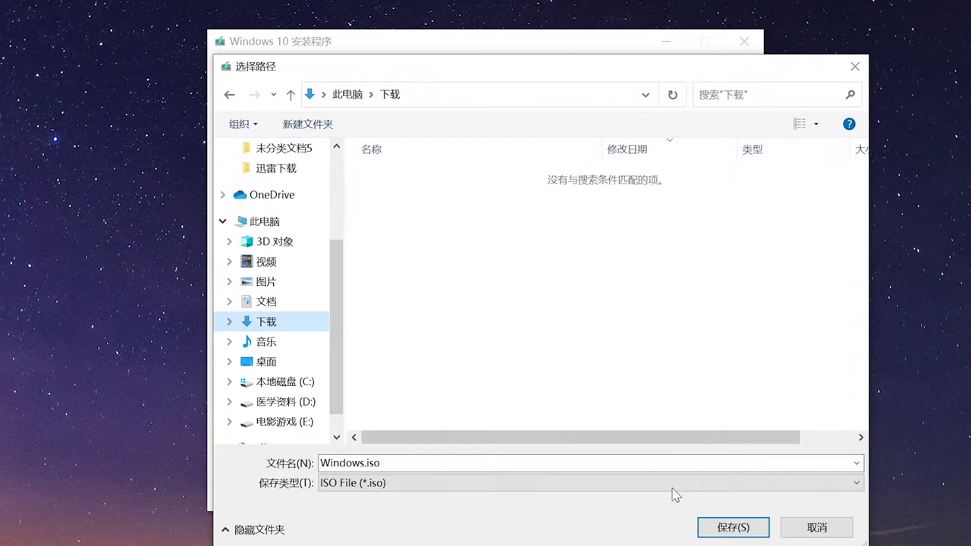
{"action": "left_click", "coordinate": [730, 528]}
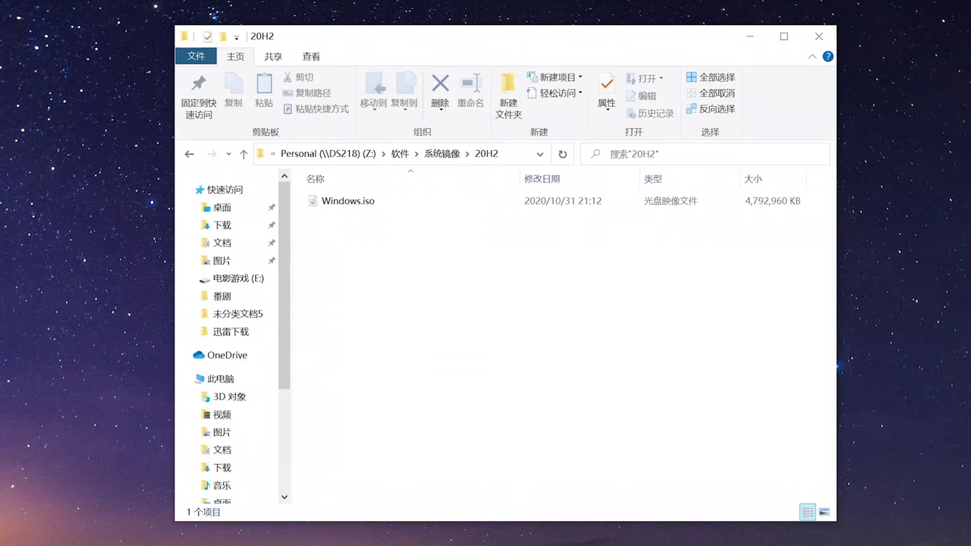
Step: Download the Latest virtio-win ISO from the virtio-win project page
{"action": "left_click_drag", "start_coordinate": [659, 85], "coordinate": [702, 98]}
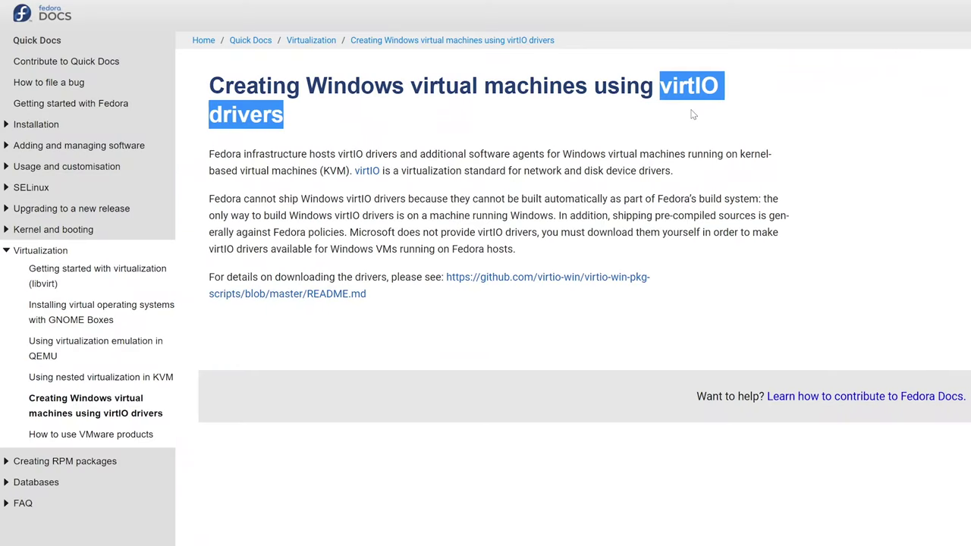
{"action": "left_click", "coordinate": [468, 283]}
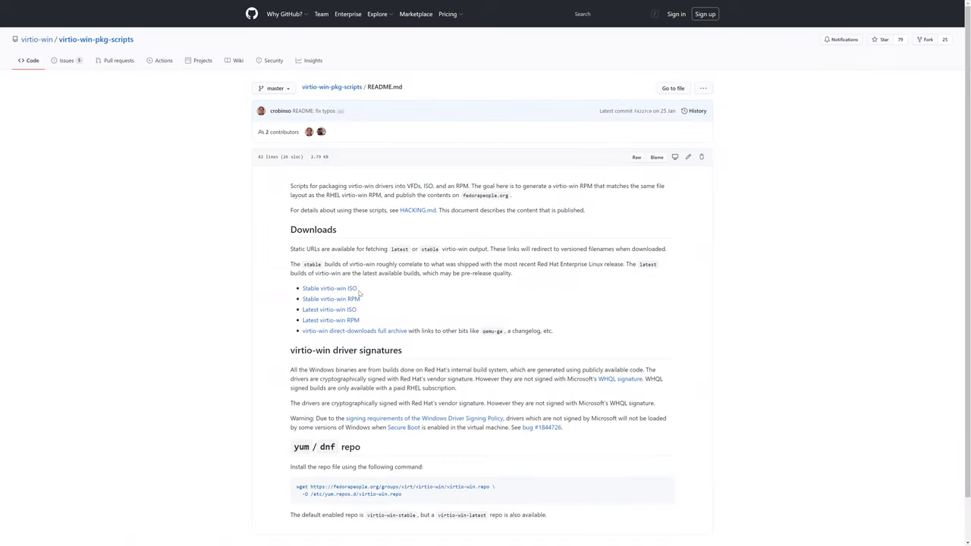
{"action": "left_click", "coordinate": [351, 311]}
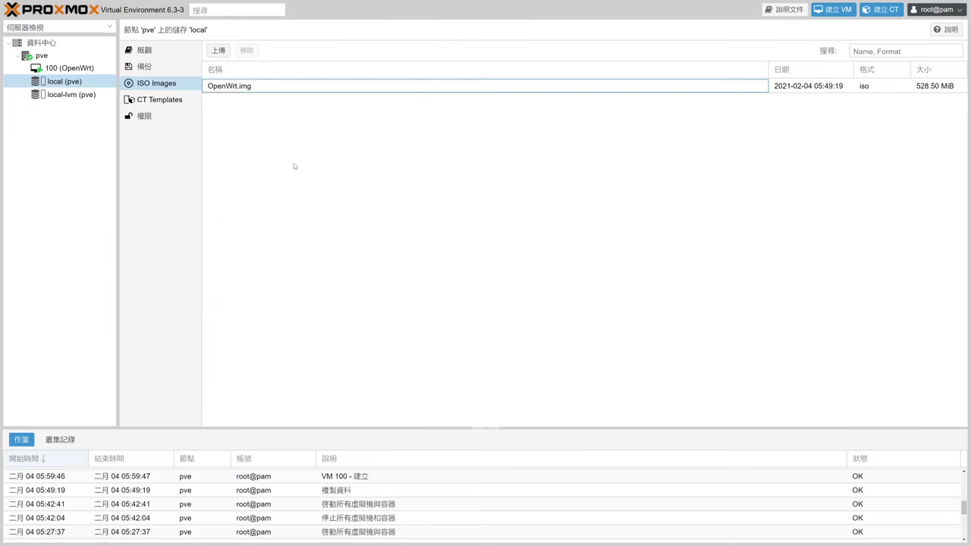
Step: Upload win10.iso to the local (pve) storage's ISO Images
{"action": "left_click", "coordinate": [218, 50]}
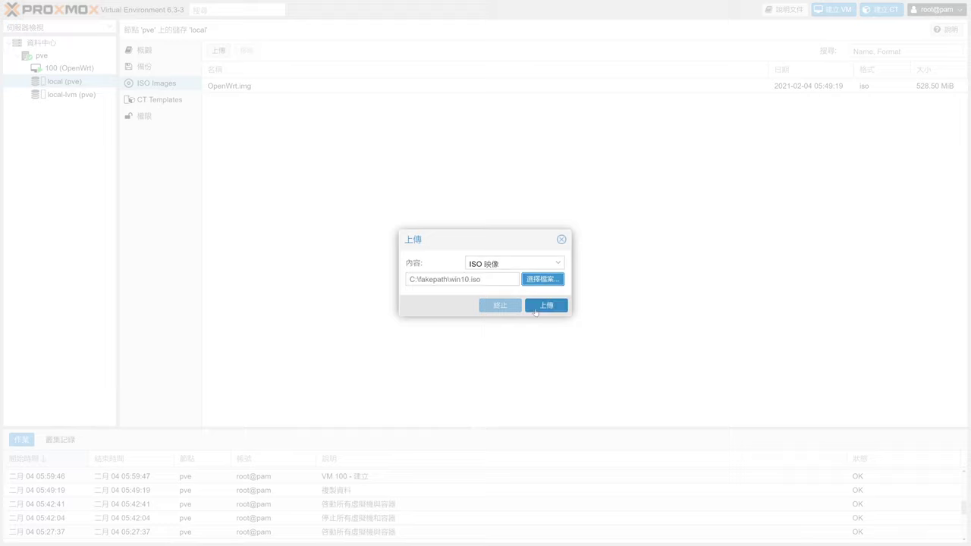
{"action": "left_click", "coordinate": [540, 305]}
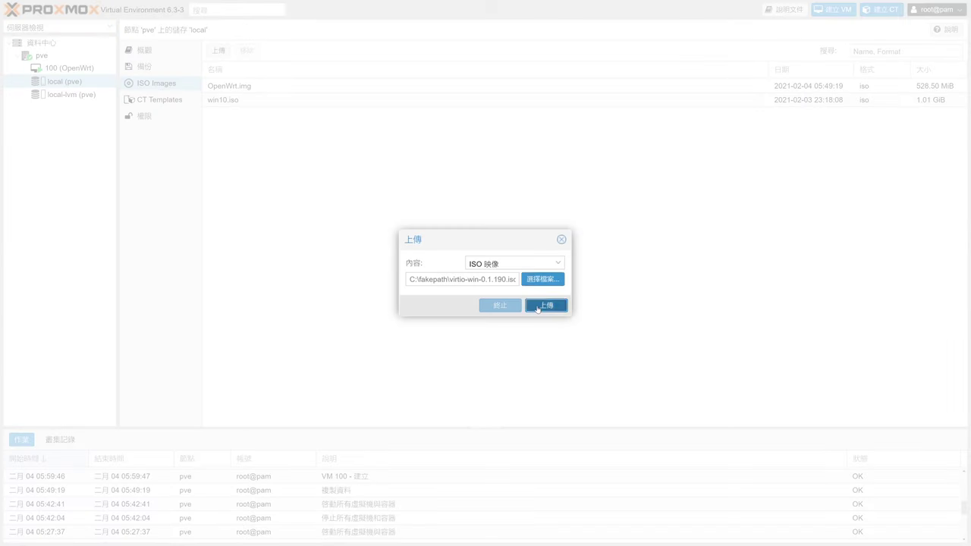
{"action": "left_click", "coordinate": [537, 312]}
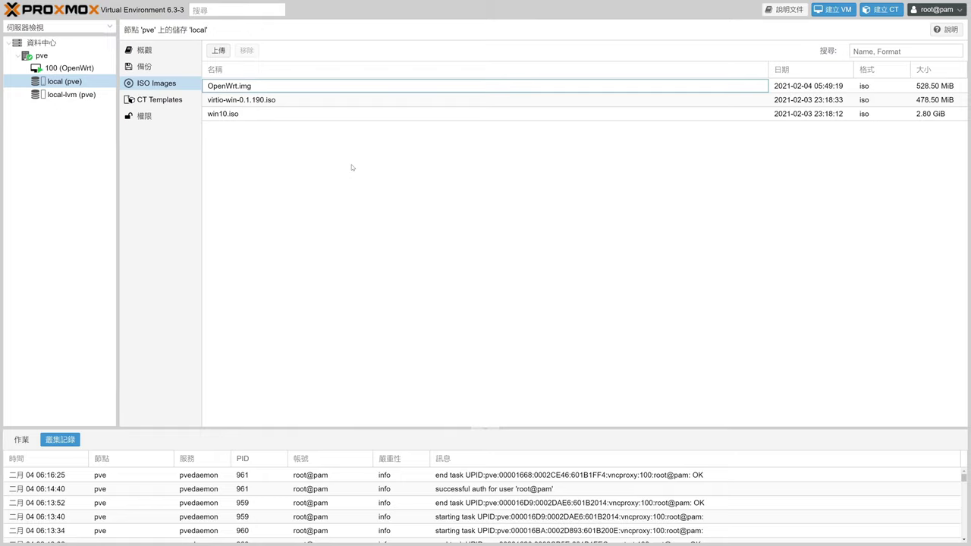
Step: Start a new VM on node pve and enter its name
{"action": "left_click", "coordinate": [41, 55]}
{"action": "left_click", "coordinate": [833, 9]}
{"action": "left_click", "coordinate": [416, 215]}
{"action": "type", "text": "Win10"}
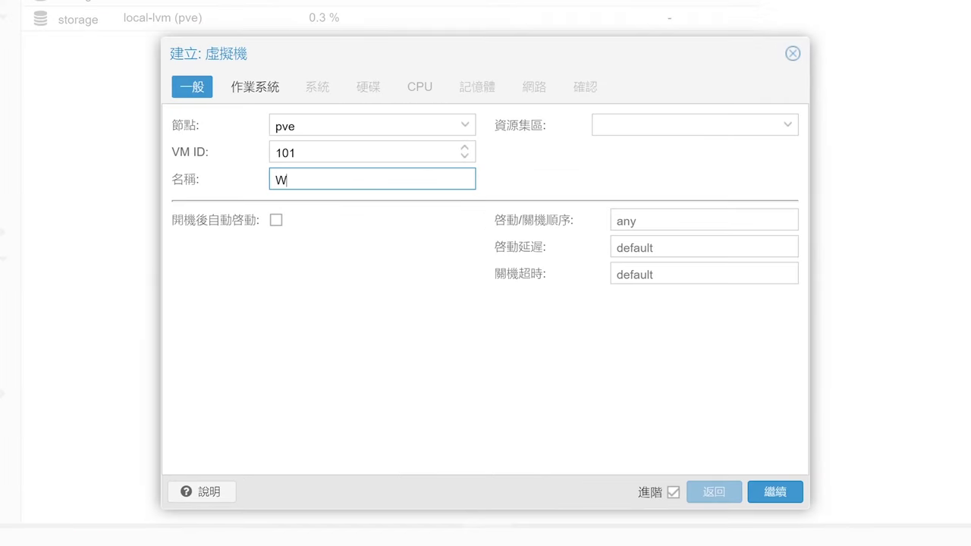
{"action": "left_click", "coordinate": [761, 491]}
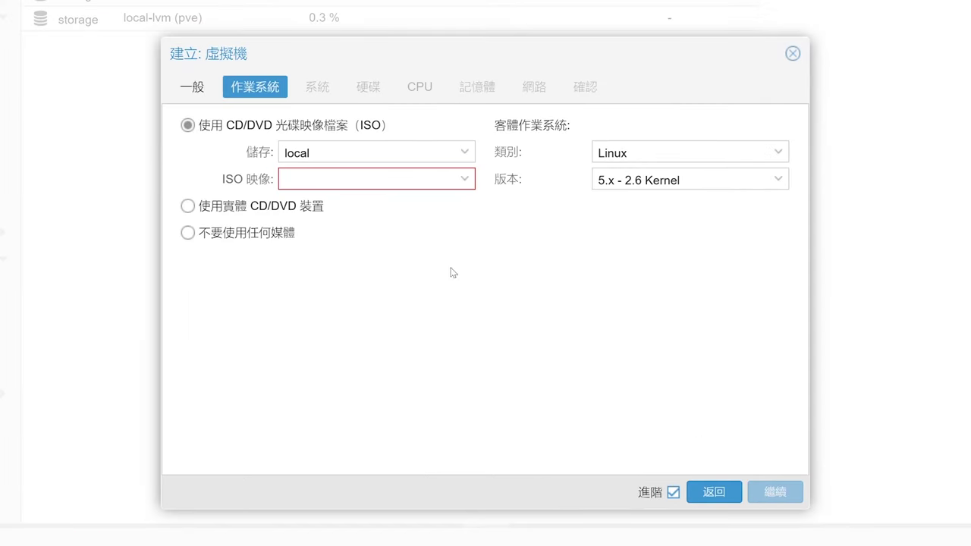
Step: Boot from win10.iso with guest type Microsoft Windows and enable the QEMU guest agent
{"action": "left_click", "coordinate": [462, 179]}
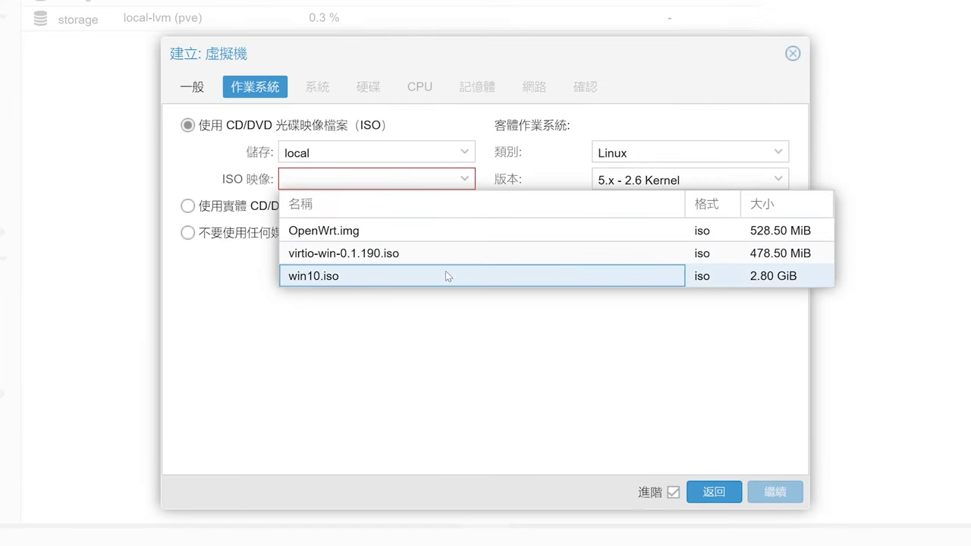
{"action": "left_click", "coordinate": [445, 275]}
{"action": "left_click", "coordinate": [728, 153]}
{"action": "left_click", "coordinate": [735, 195]}
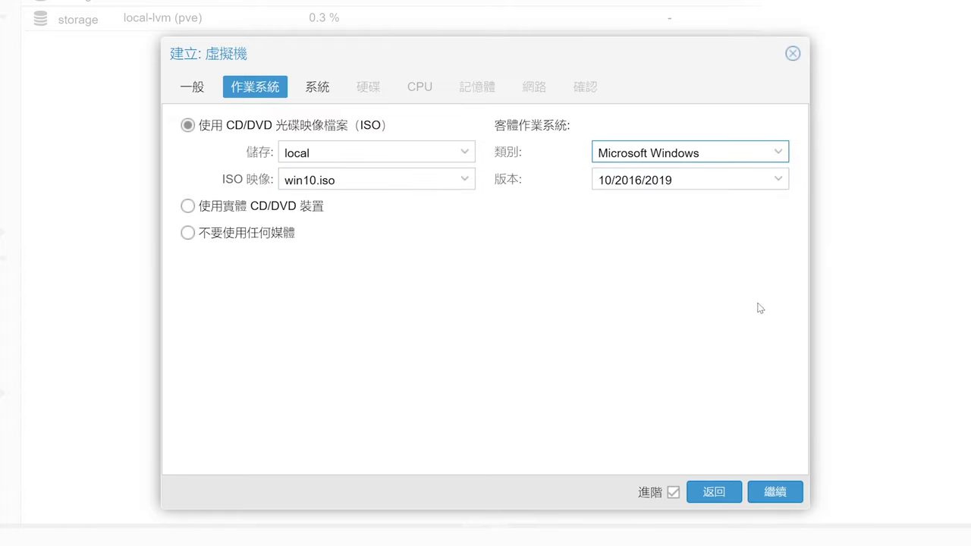
{"action": "left_click", "coordinate": [780, 489]}
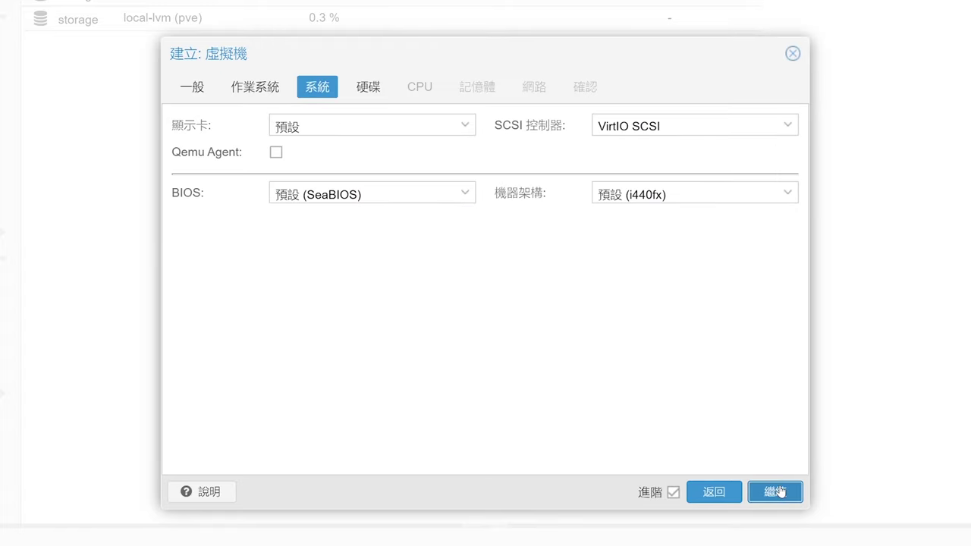
{"action": "left_click", "coordinate": [276, 153]}
Step: Put the VM's hard disk on the SCSI bus and resize it from 32 to 25 GiB
{"action": "left_click", "coordinate": [774, 491]}
{"action": "left_click", "coordinate": [396, 125]}
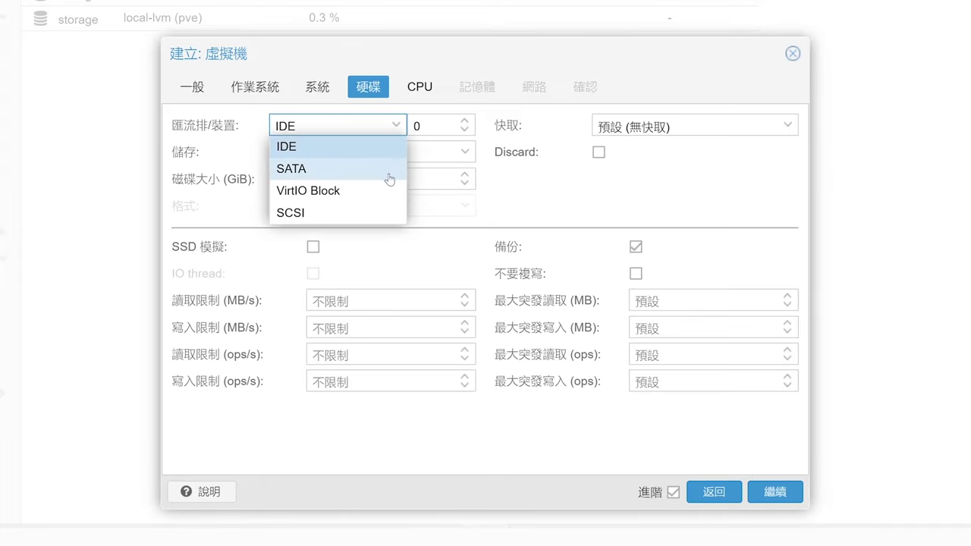
{"action": "left_click", "coordinate": [377, 212]}
{"action": "left_click", "coordinate": [562, 215]}
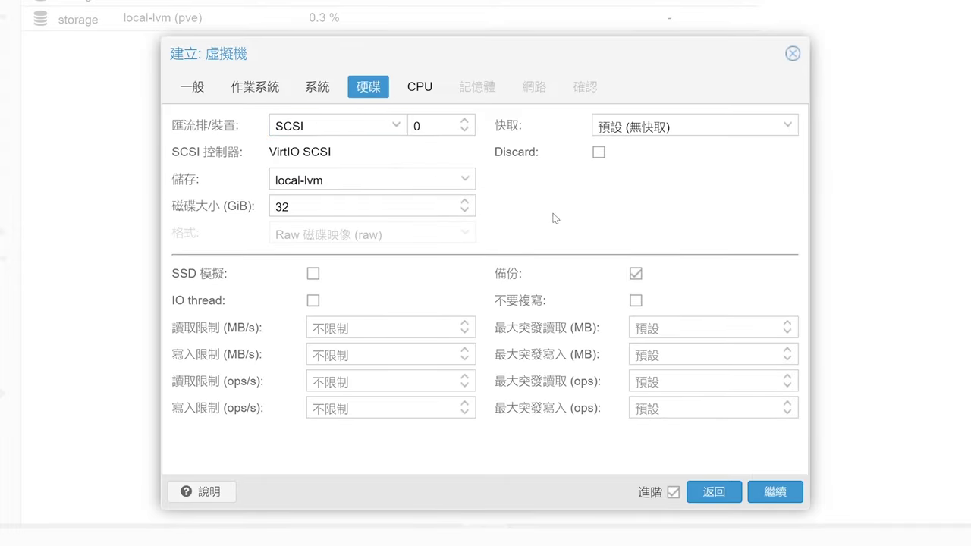
{"action": "double_click", "coordinate": [281, 207]}
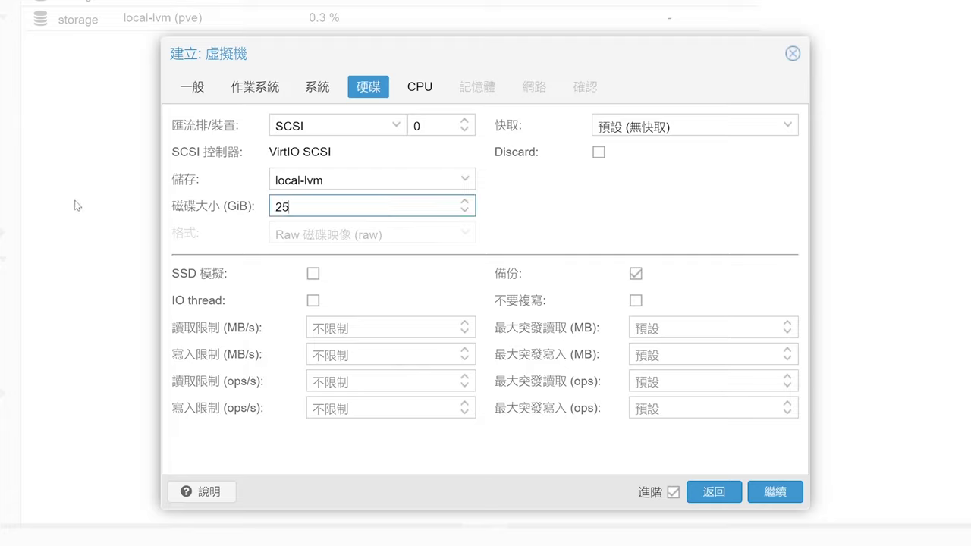
{"action": "left_click", "coordinate": [596, 236]}
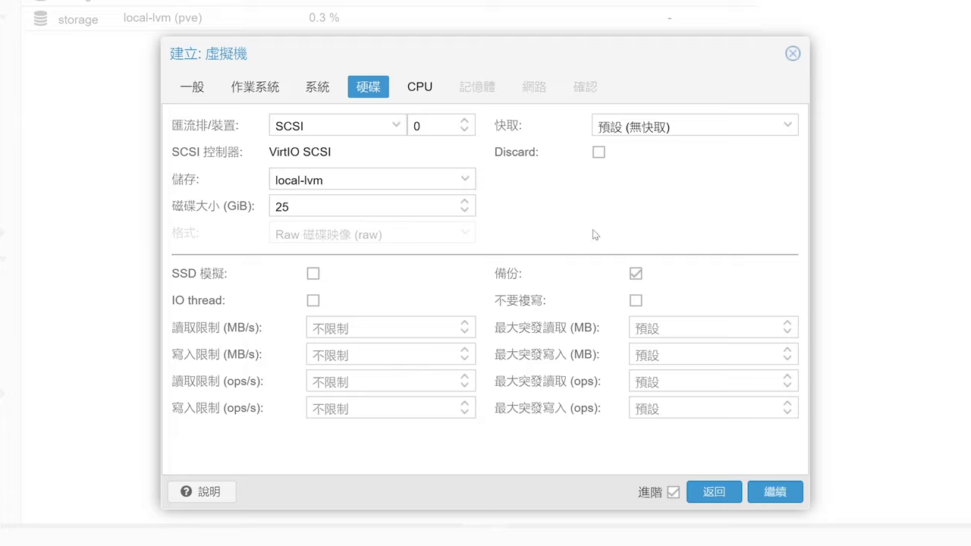
Step: Set the VM's CPU to 4 cores
{"action": "left_click", "coordinate": [775, 492]}
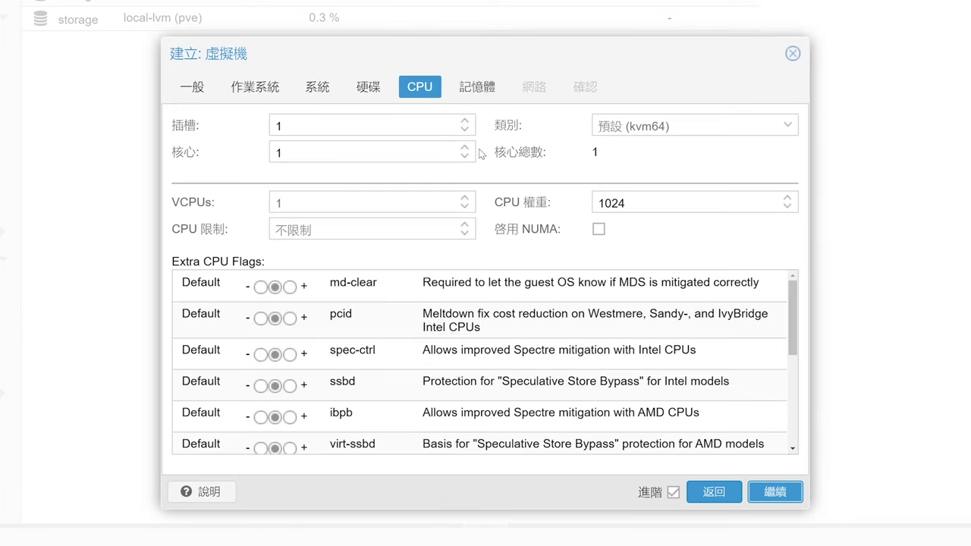
{"action": "left_click", "coordinate": [465, 148]}
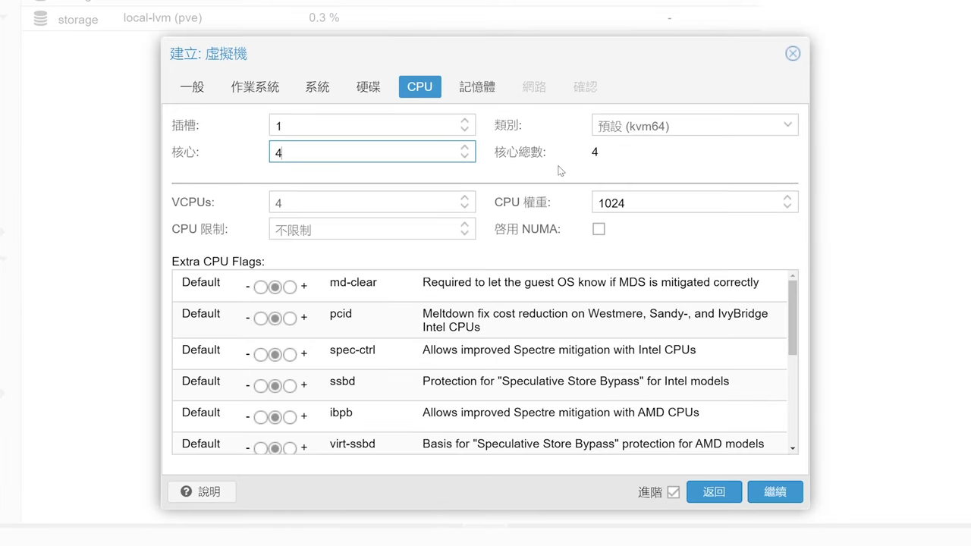
{"action": "left_click", "coordinate": [787, 126]}
{"action": "scroll", "coordinate": [817, 364], "scroll_direction": "down", "scroll_amount": 10}
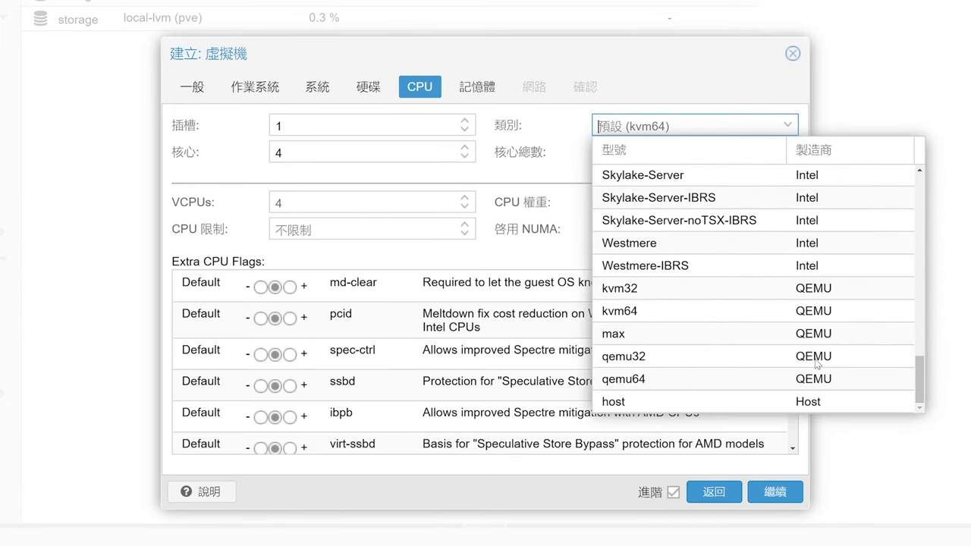
{"action": "left_click", "coordinate": [758, 404]}
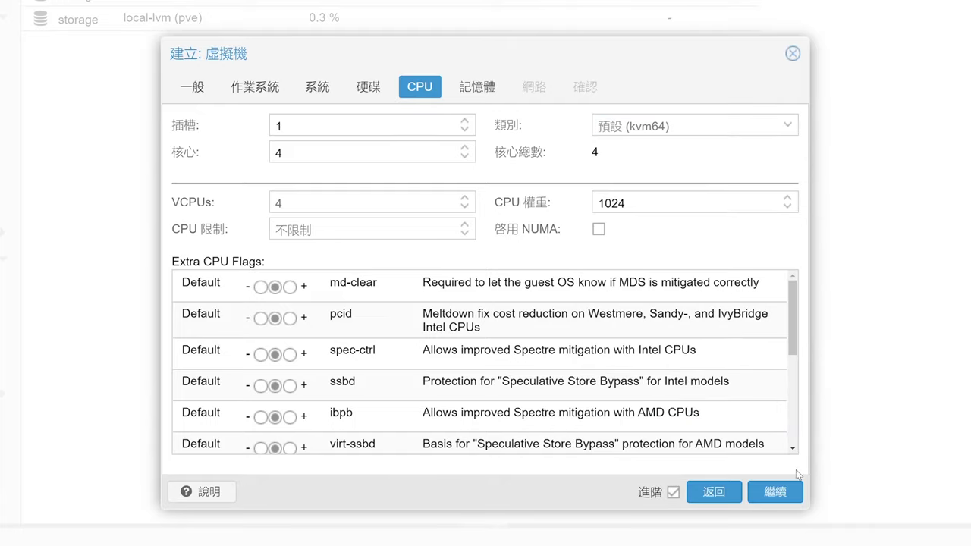
{"action": "left_click", "coordinate": [788, 492]}
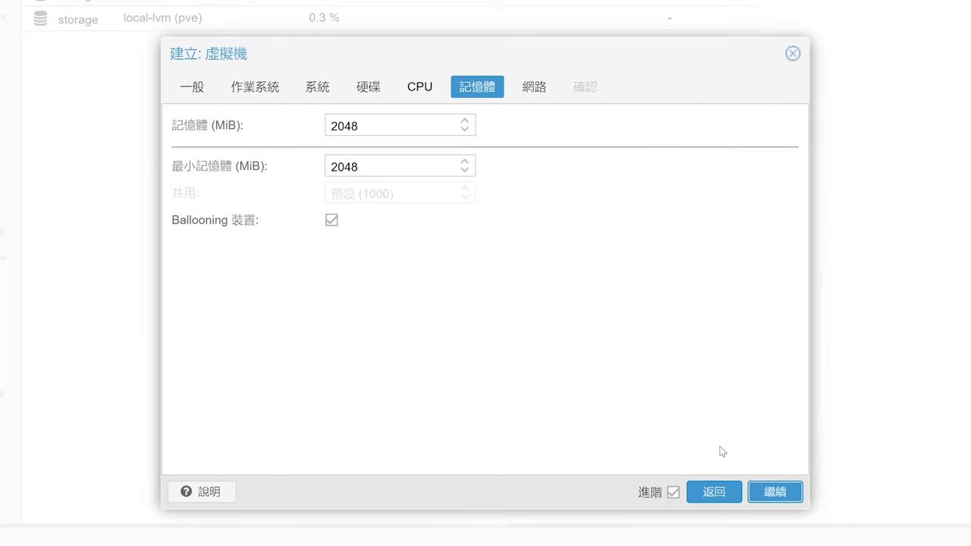
Step: Keep memory at 2048 MiB and set the network card model to VirtIO (paravirtualized)
{"action": "left_click", "coordinate": [296, 169]}
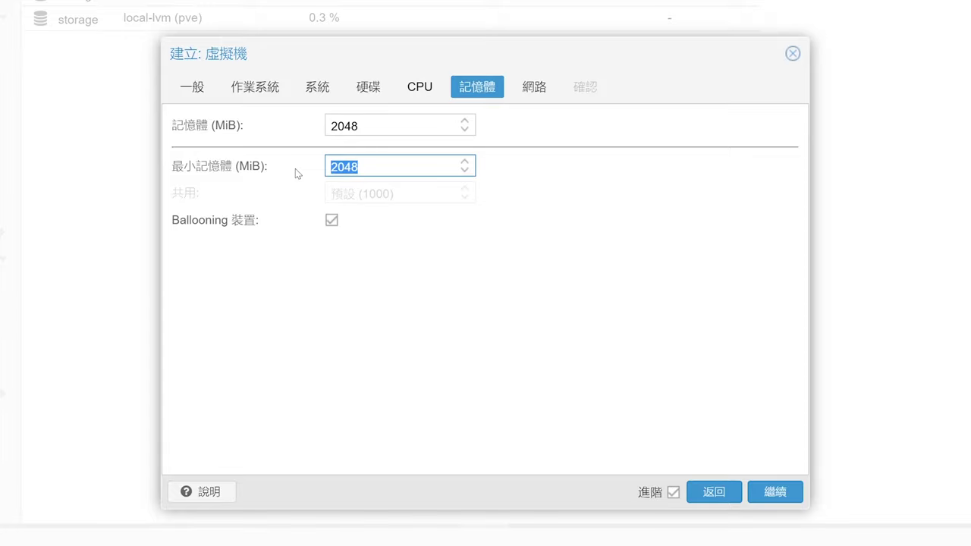
{"action": "left_click", "coordinate": [710, 314]}
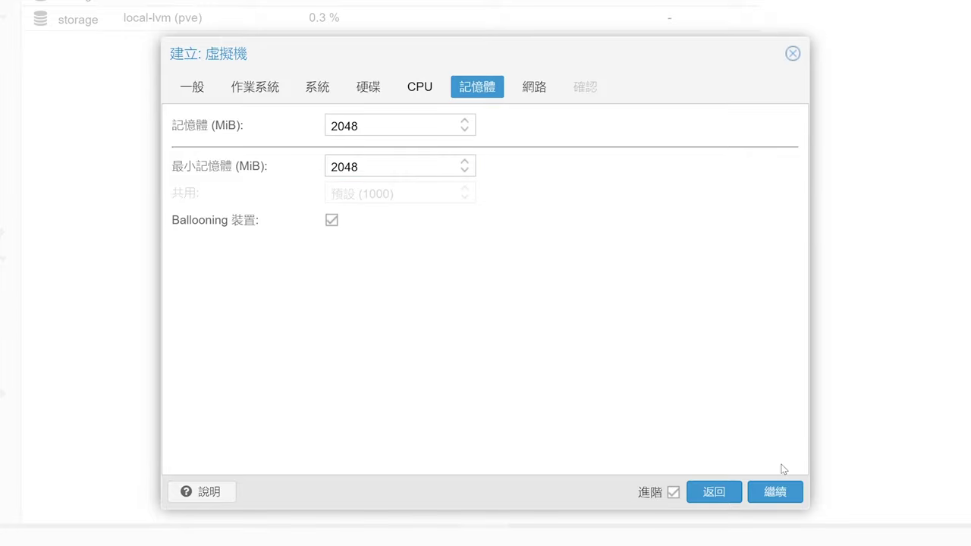
{"action": "left_click", "coordinate": [775, 494]}
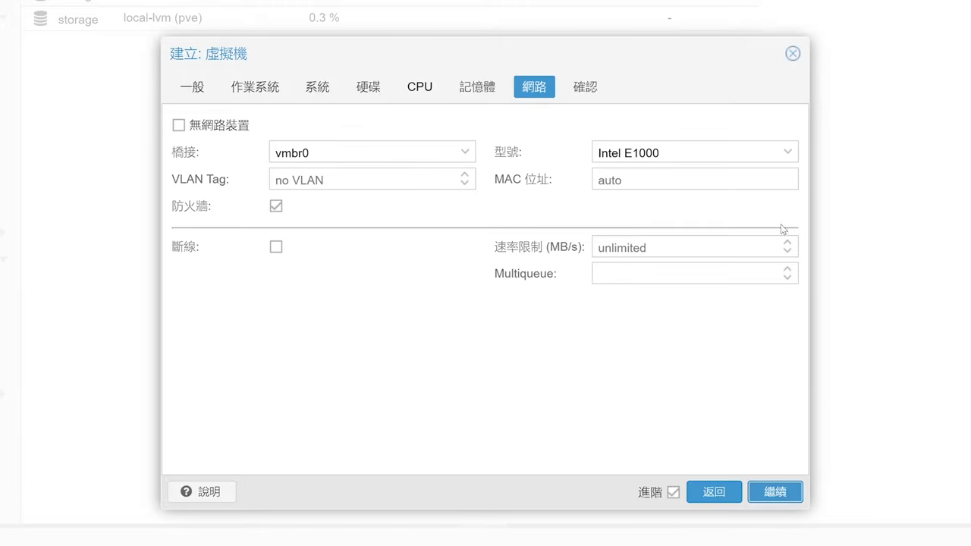
{"action": "left_click", "coordinate": [789, 152]}
{"action": "left_click", "coordinate": [765, 198]}
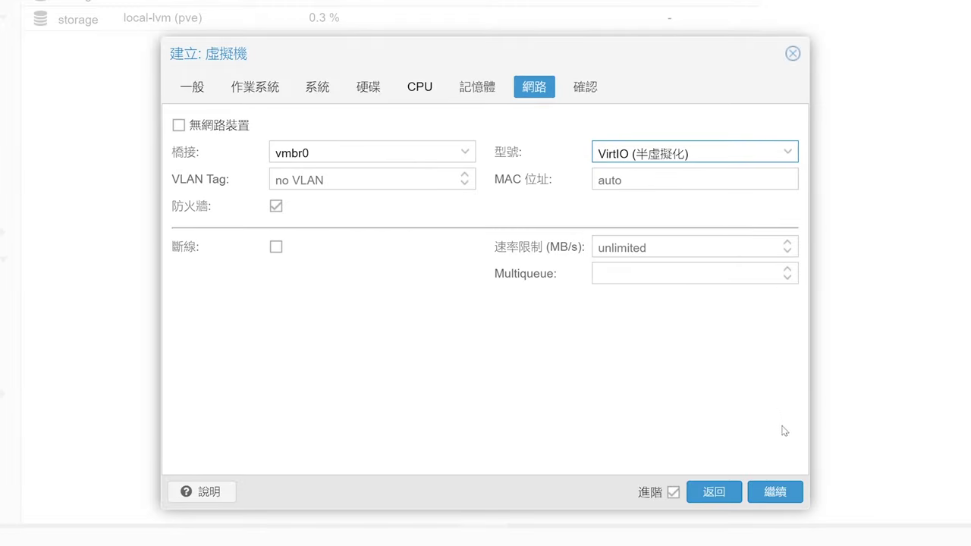
{"action": "left_click", "coordinate": [790, 493]}
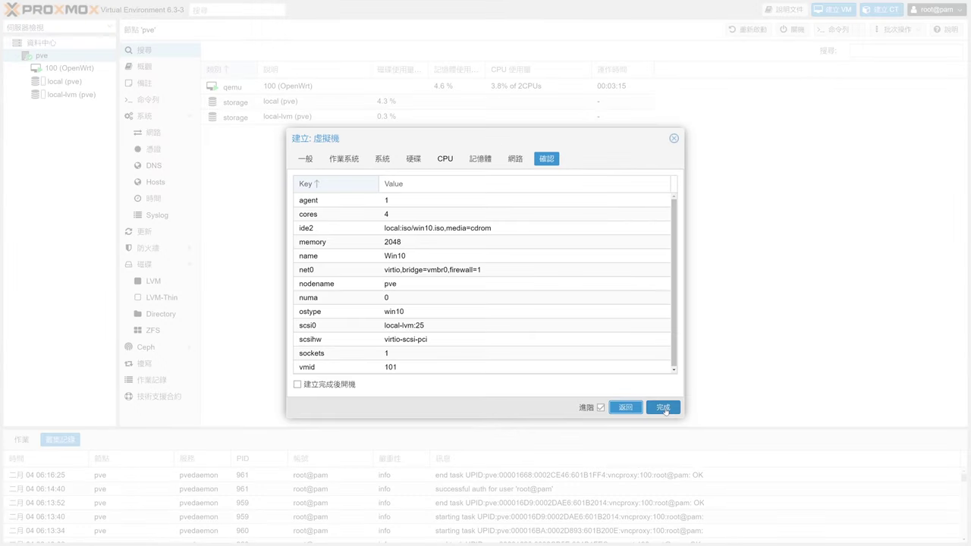
Step: Finish creating VM 101 and add a new CD/DVD drive to its hardware
{"action": "left_click", "coordinate": [664, 408]}
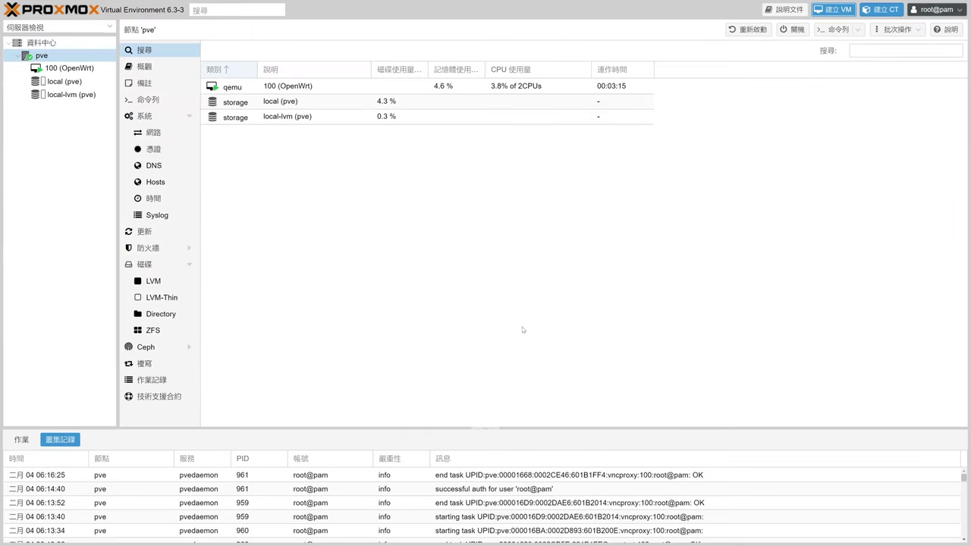
{"action": "left_click", "coordinate": [50, 81]}
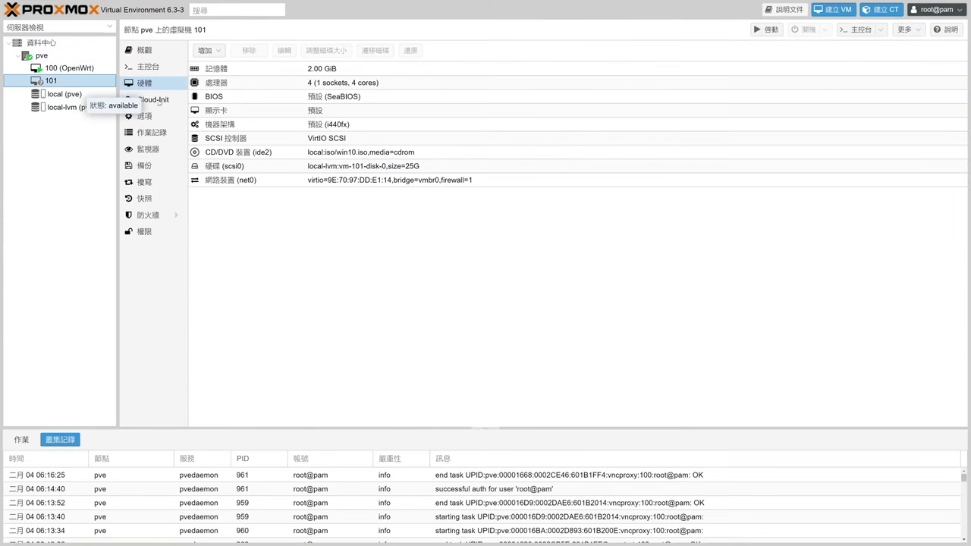
{"action": "left_click", "coordinate": [206, 50]}
{"action": "left_click", "coordinate": [236, 80]}
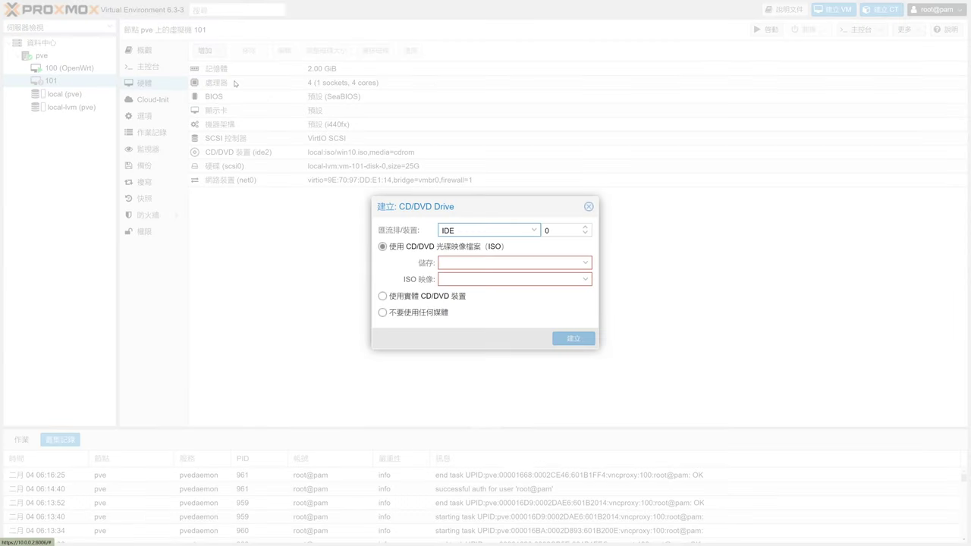
Step: Load virtio-win-0.1.190.iso from local storage on drive ide1 and enable ide1 in the boot order
{"action": "left_click", "coordinate": [583, 228]}
{"action": "left_click", "coordinate": [584, 265]}
{"action": "left_click", "coordinate": [566, 289]}
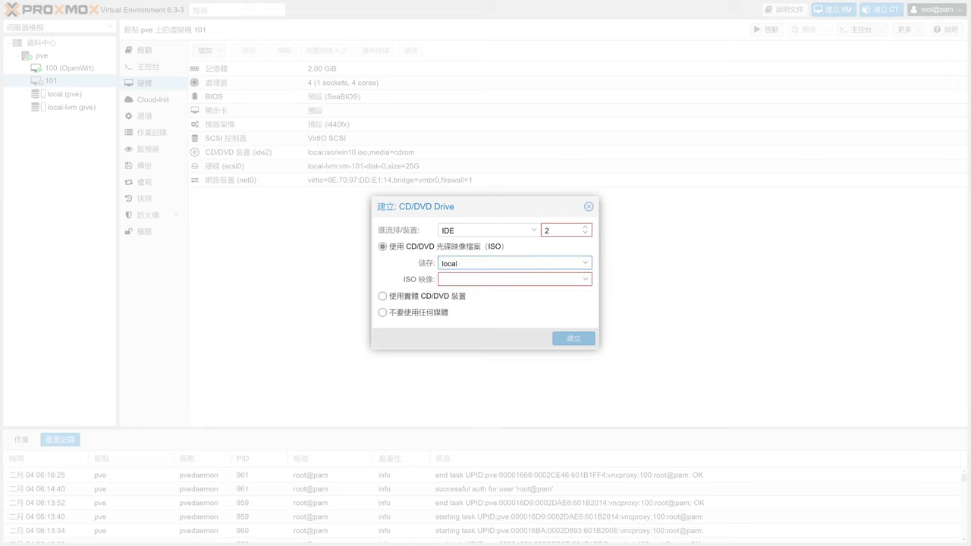
{"action": "left_click", "coordinate": [586, 281]}
{"action": "left_click", "coordinate": [574, 326]}
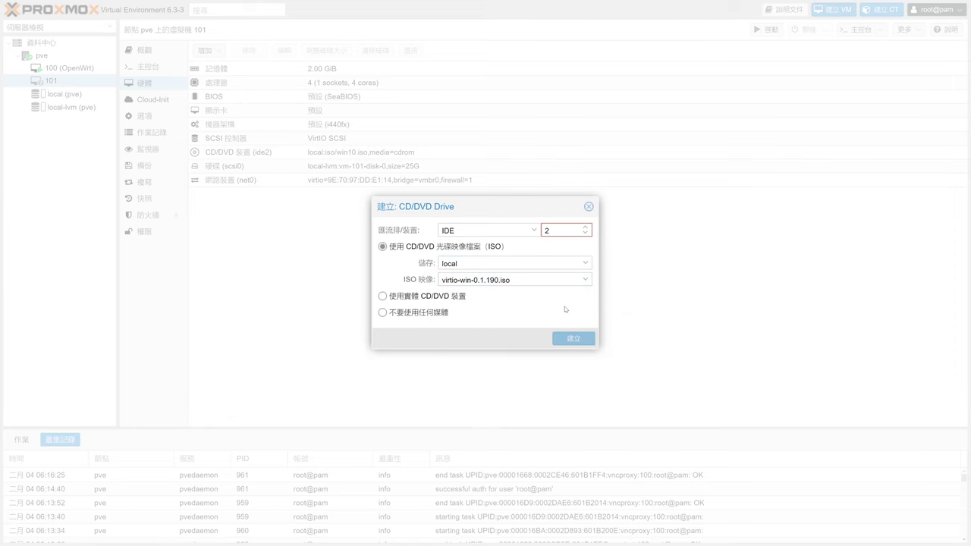
{"action": "left_click", "coordinate": [573, 339]}
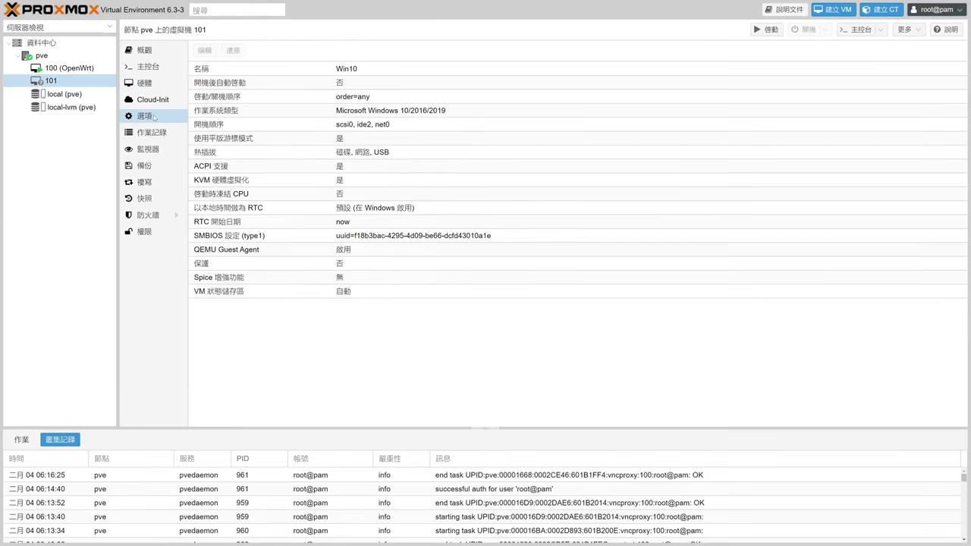
{"action": "double_click", "coordinate": [336, 126]}
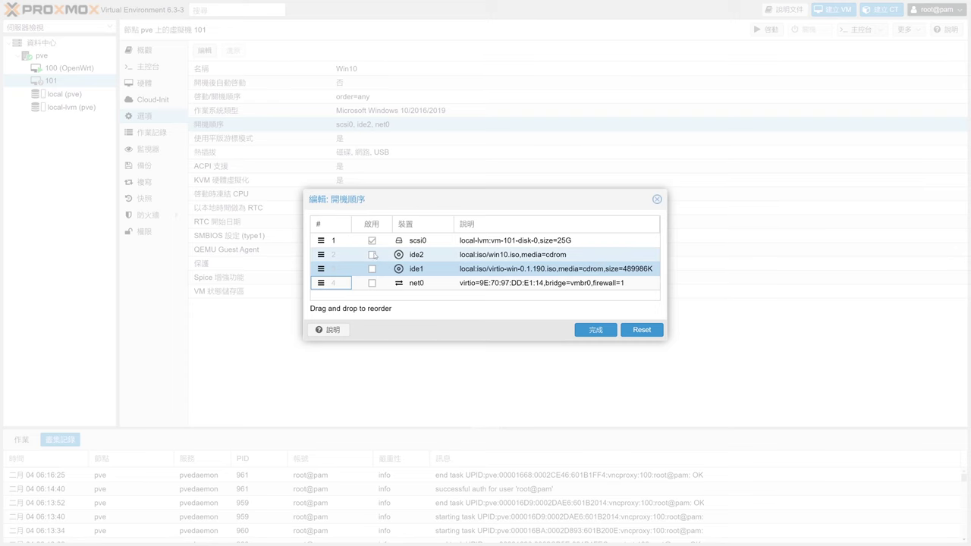
{"action": "left_click", "coordinate": [372, 270]}
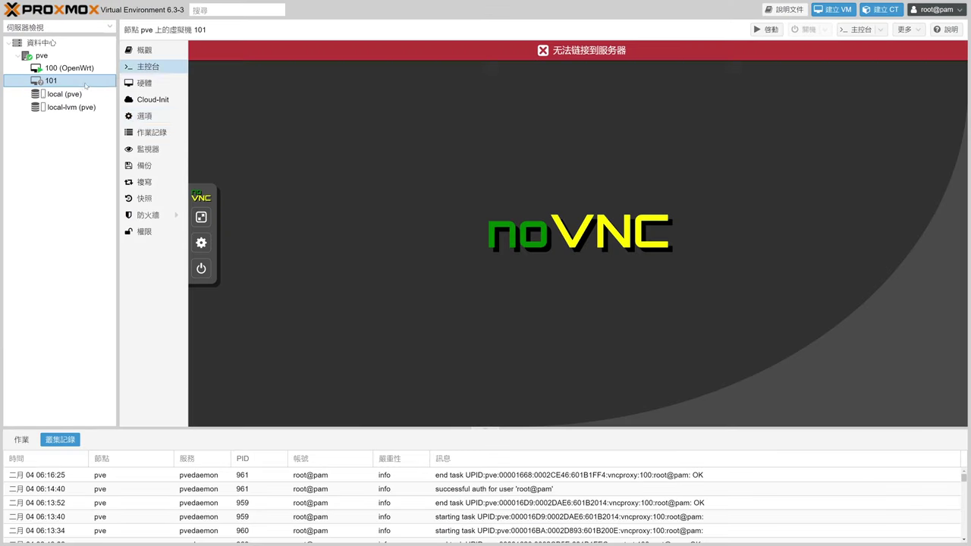
Step: Start VM 101 and pick boot option 2 (the Windows DVD) in the SeaBIOS menu
{"action": "right_click", "coordinate": [84, 84]}
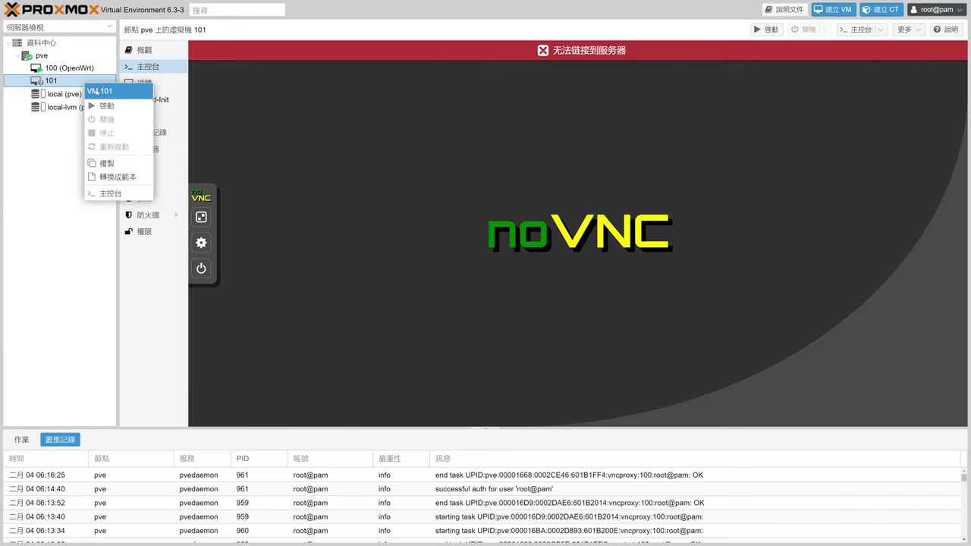
{"action": "left_click", "coordinate": [107, 107]}
{"action": "key", "text": "Escape"}
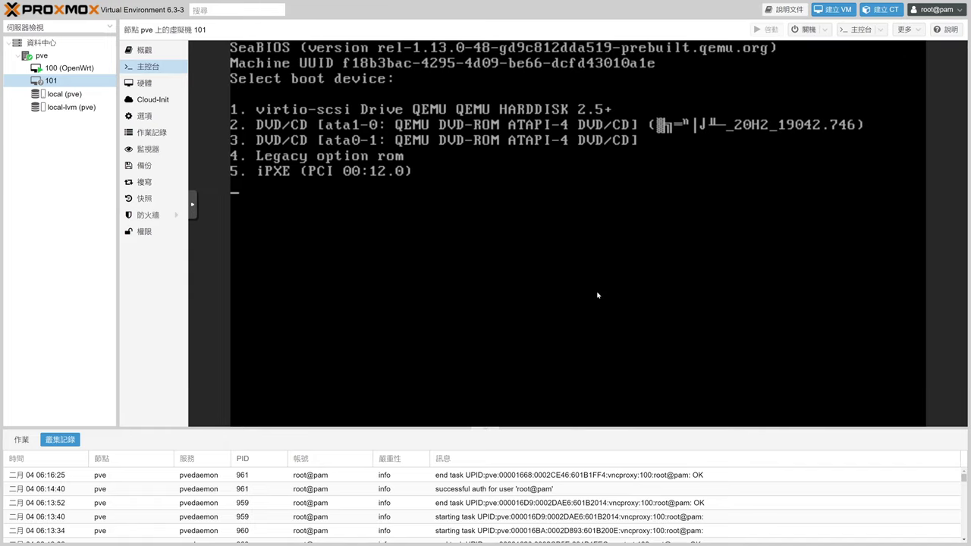
{"action": "key", "text": "2"}
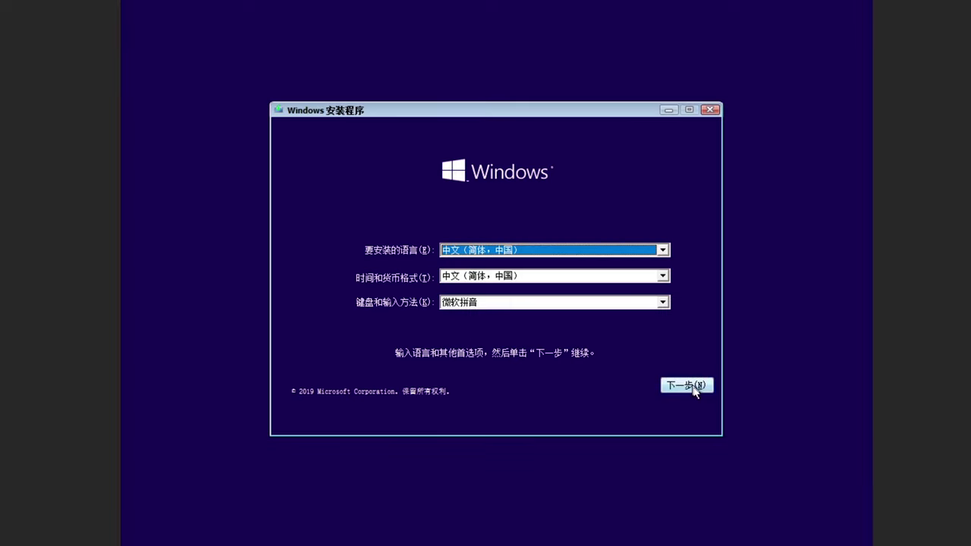
Step: Begin Windows Setup with Windows 10 专业版, accept the licence, choose Custom, and open driver loading
{"action": "left_click", "coordinate": [693, 386]}
{"action": "left_click", "coordinate": [472, 257]}
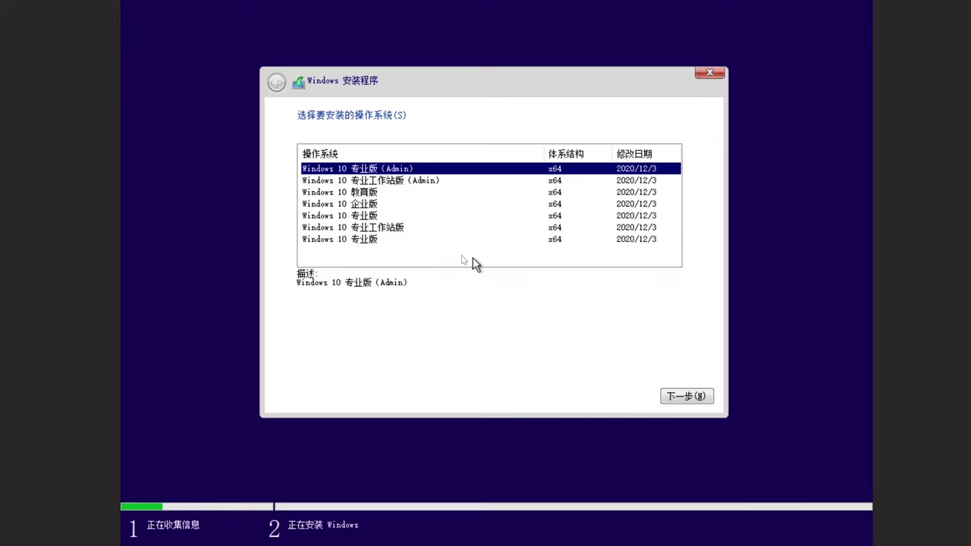
{"action": "left_click", "coordinate": [416, 217]}
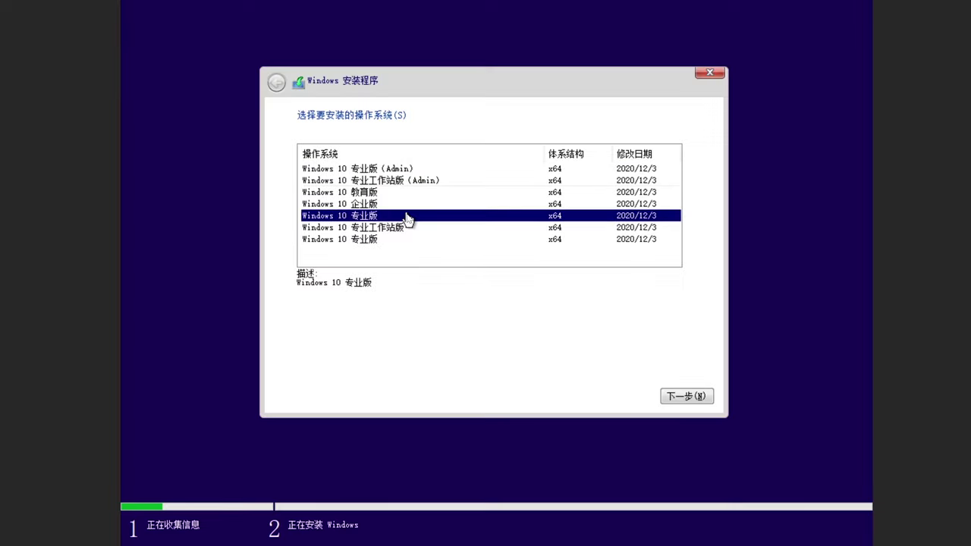
{"action": "left_click", "coordinate": [687, 397]}
{"action": "left_click", "coordinate": [366, 364]}
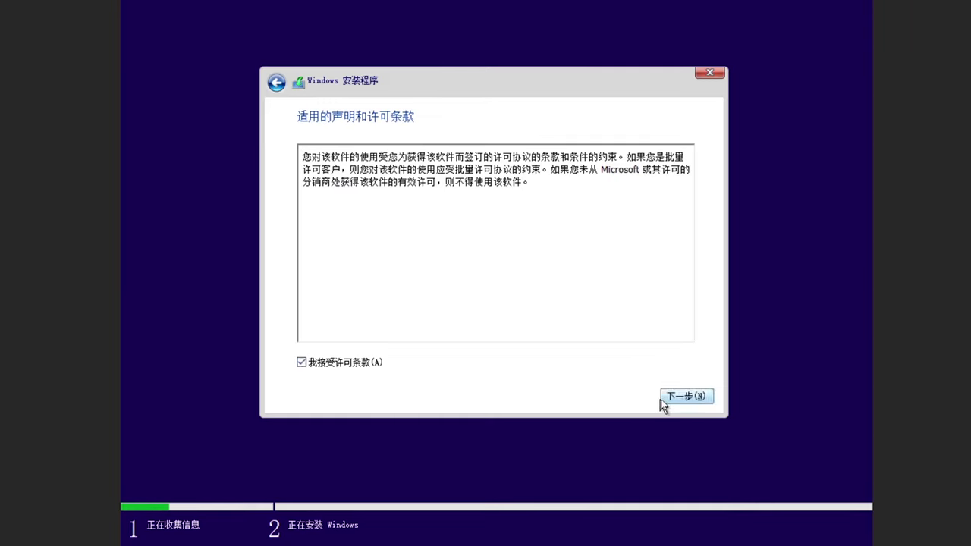
{"action": "left_click", "coordinate": [671, 400]}
{"action": "left_click", "coordinate": [565, 237]}
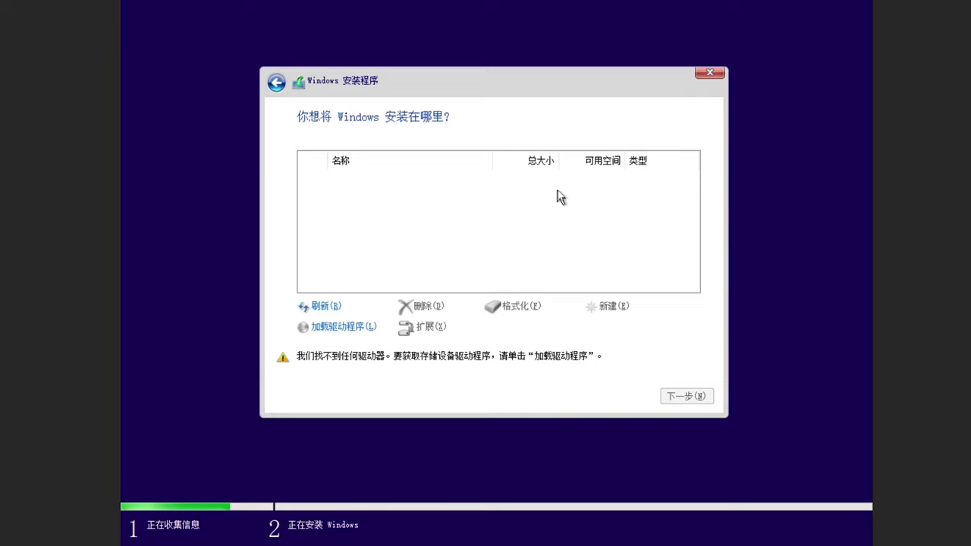
{"action": "left_click", "coordinate": [358, 327]}
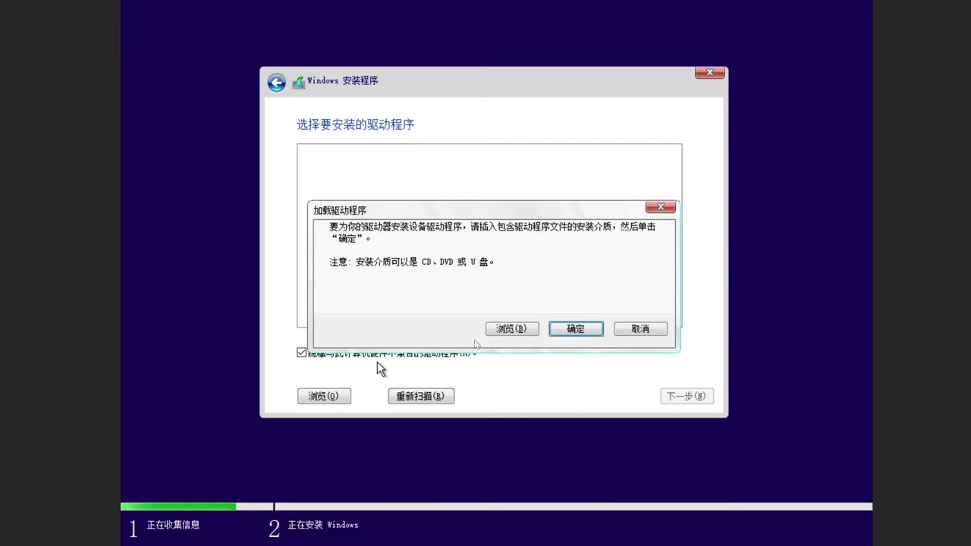
Step: Install the VirtIO SCSI pass-through driver from D:\vioscsi\w10\amd64
{"action": "left_click", "coordinate": [511, 328]}
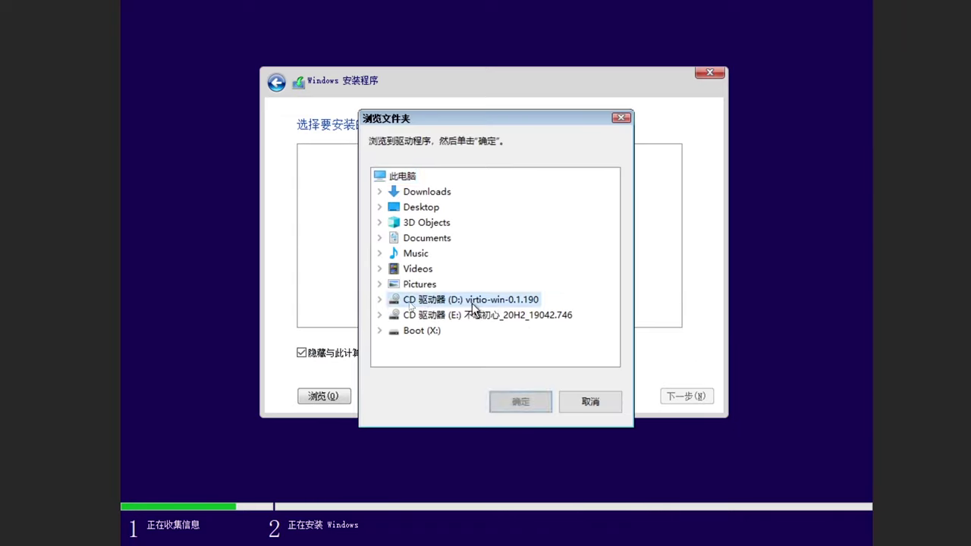
{"action": "left_click", "coordinate": [472, 302]}
{"action": "left_click", "coordinate": [380, 300]}
{"action": "scroll", "coordinate": [425, 307], "scroll_direction": "down", "scroll_amount": 3}
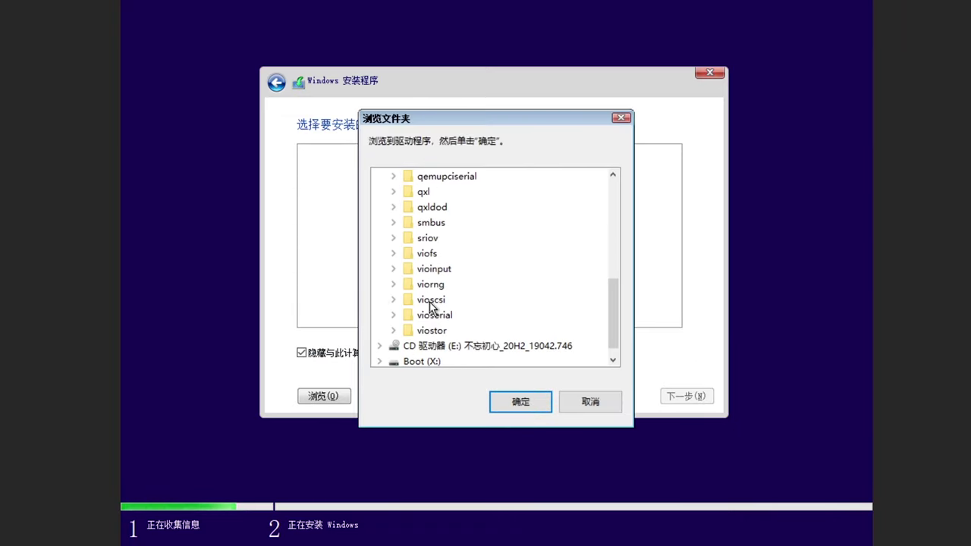
{"action": "double_click", "coordinate": [429, 302]}
{"action": "double_click", "coordinate": [419, 302]}
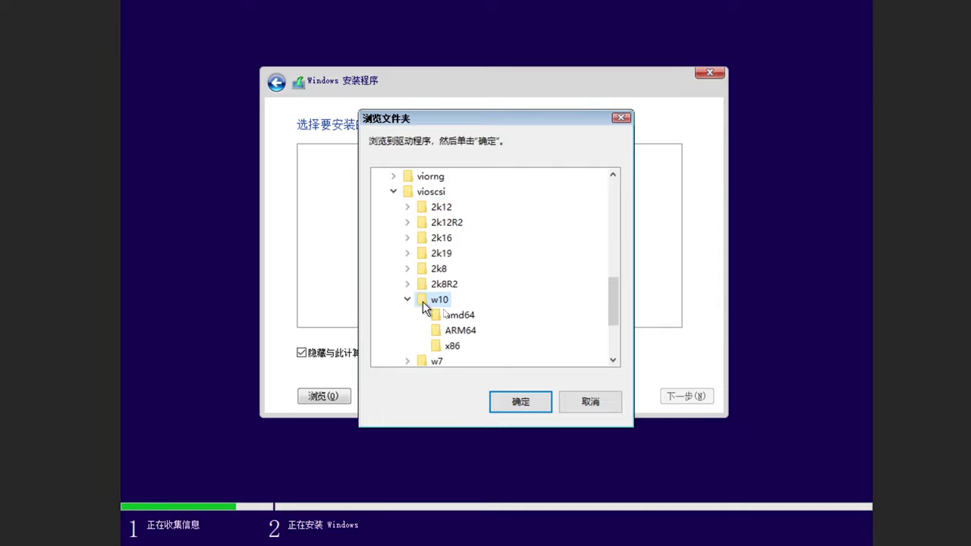
{"action": "left_click", "coordinate": [453, 315]}
{"action": "left_click", "coordinate": [520, 402]}
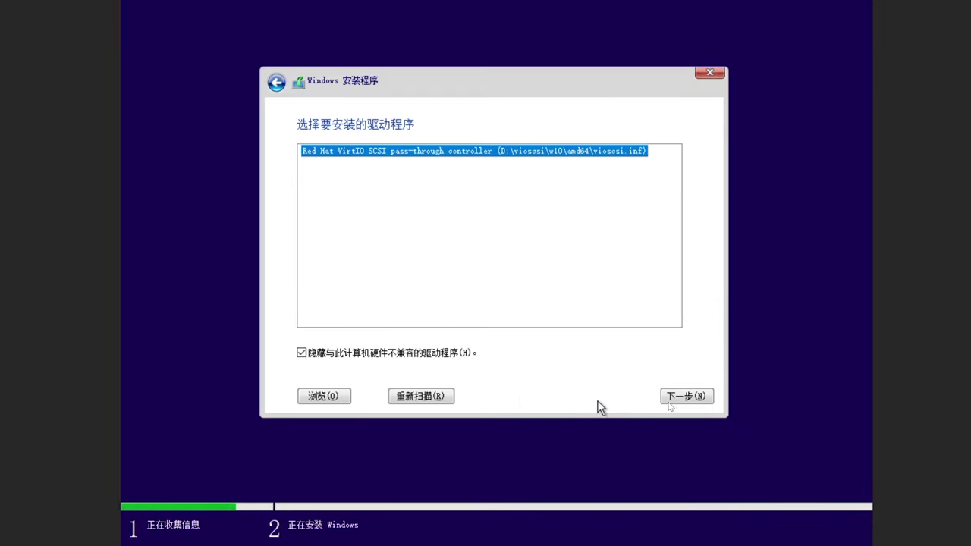
{"action": "left_click", "coordinate": [682, 398]}
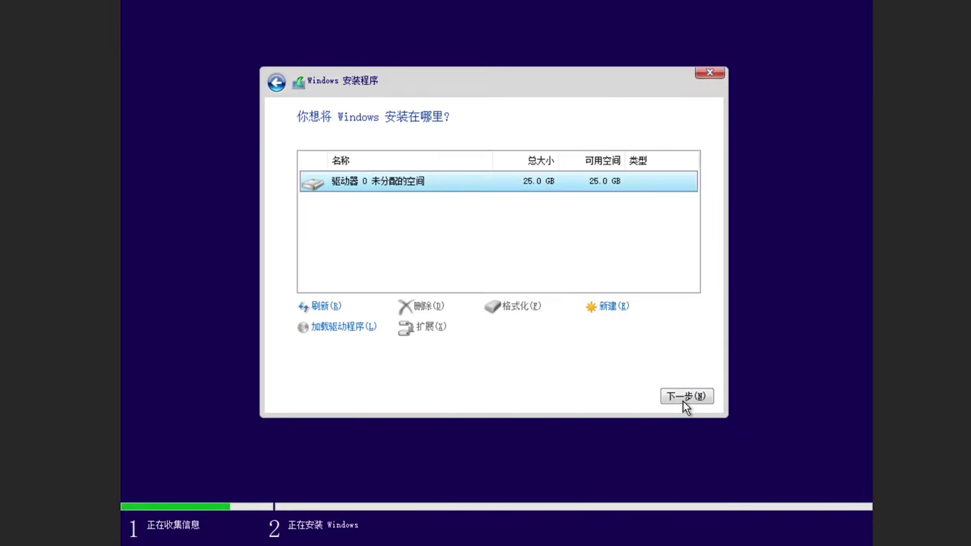
Step: Create a 25600 MB partition on the empty disk and start installing Windows on it
{"action": "left_click", "coordinate": [610, 306]}
{"action": "left_click", "coordinate": [629, 327]}
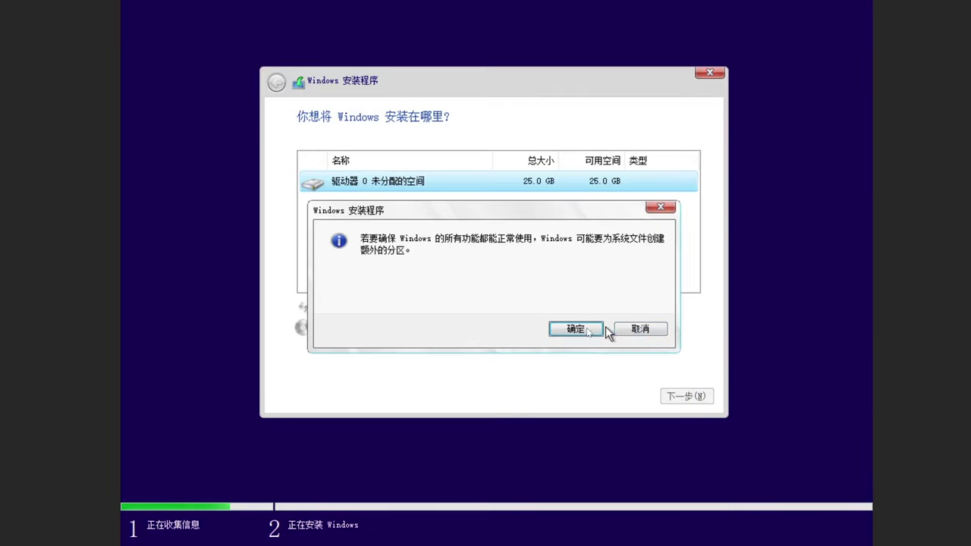
{"action": "left_click", "coordinate": [588, 330]}
{"action": "left_click", "coordinate": [687, 395]}
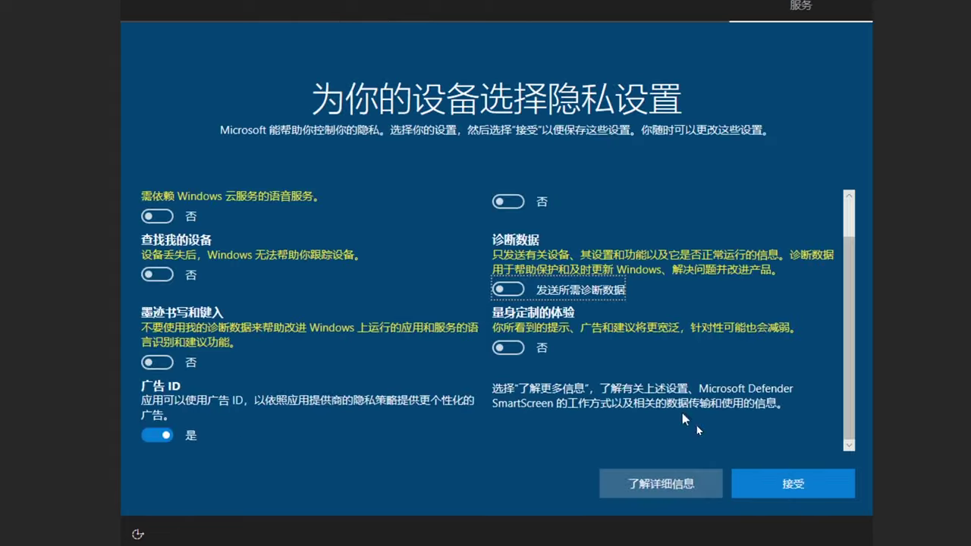
Step: Finish first-time Windows setup, make the console full screen, and open Device Manager
{"action": "left_click", "coordinate": [776, 484]}
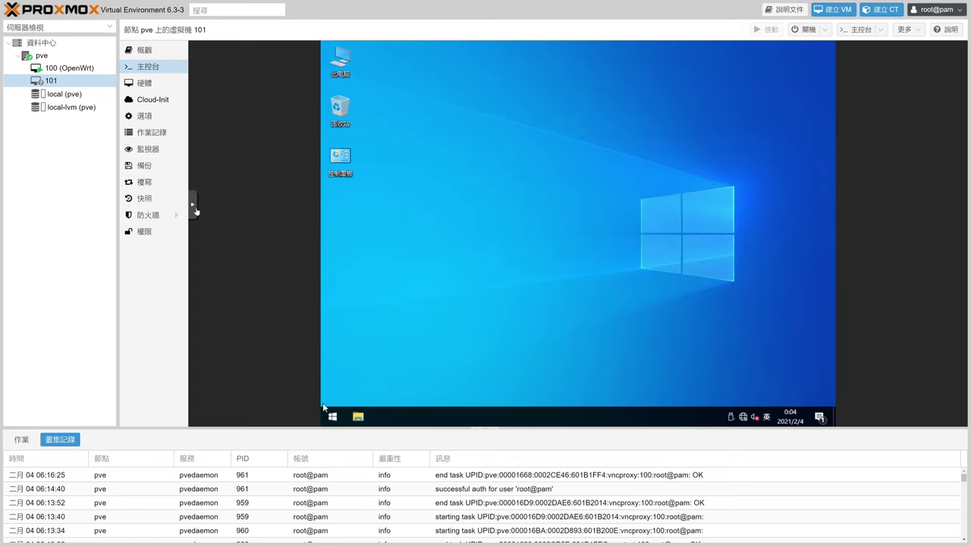
{"action": "left_click", "coordinate": [192, 205]}
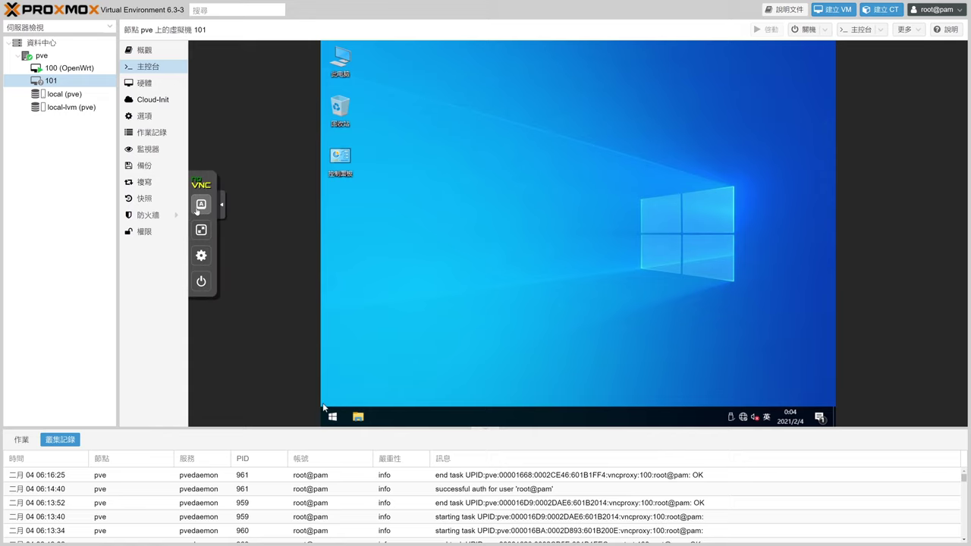
{"action": "left_click", "coordinate": [202, 230]}
{"action": "right_click", "coordinate": [141, 532]}
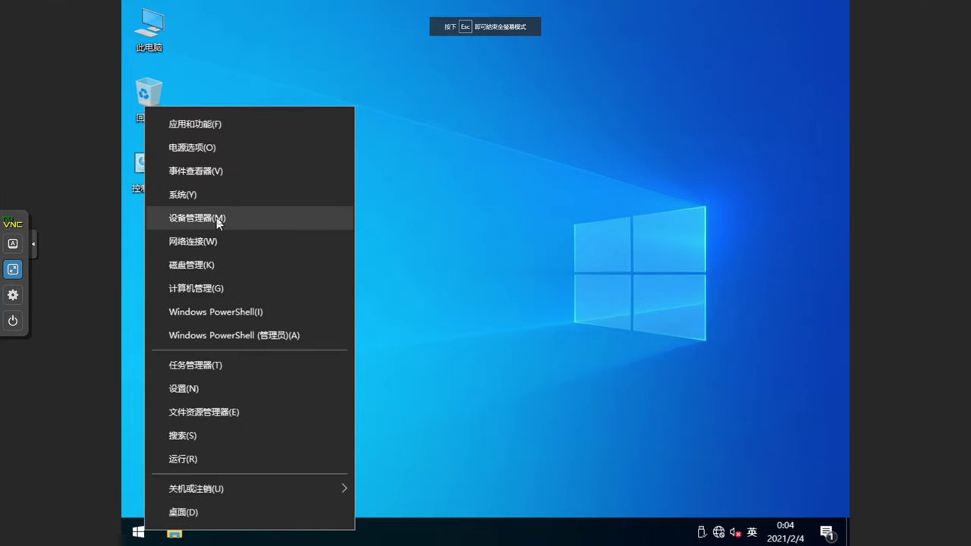
{"action": "left_click", "coordinate": [219, 219]}
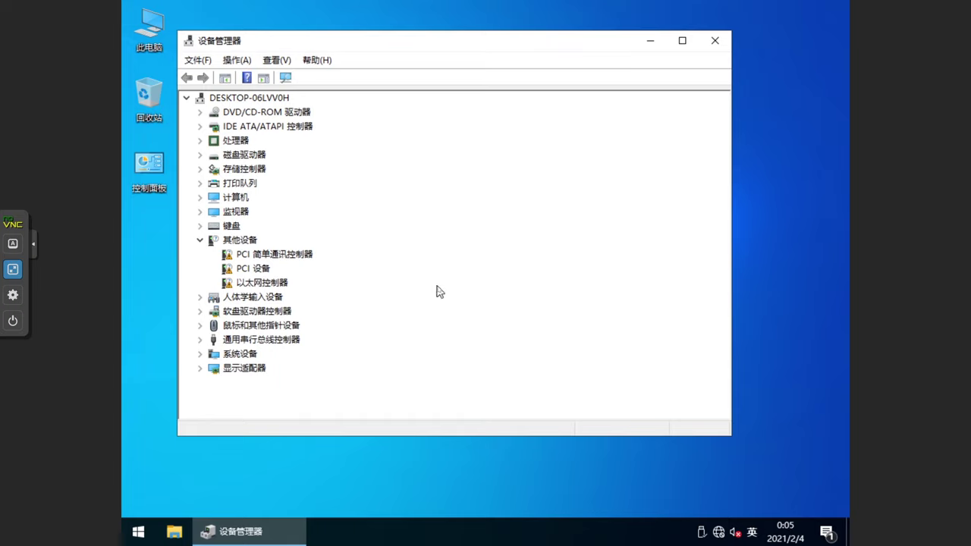
Step: Point the Ethernet controller's driver update at the folder D:\NetKVM\w10\amd64
{"action": "right_click", "coordinate": [277, 284]}
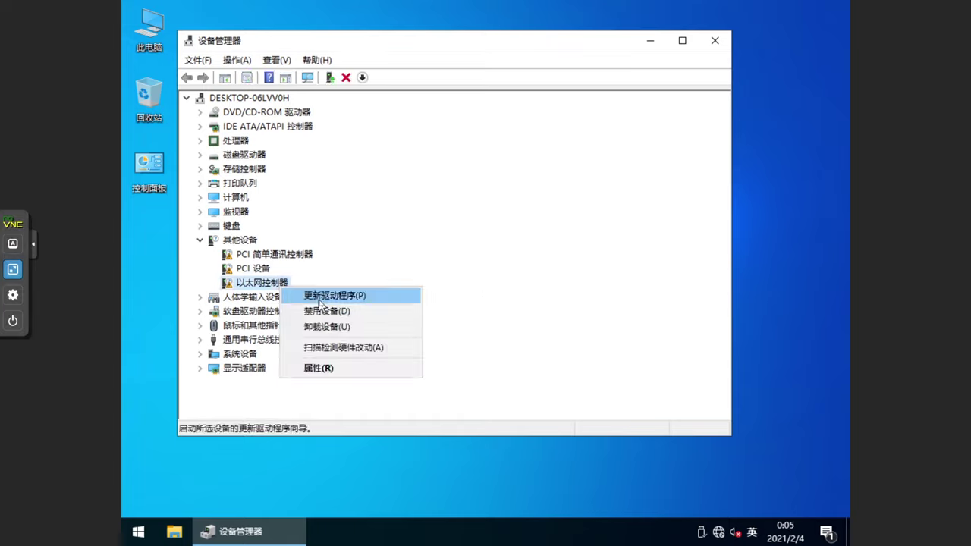
{"action": "left_click", "coordinate": [319, 299]}
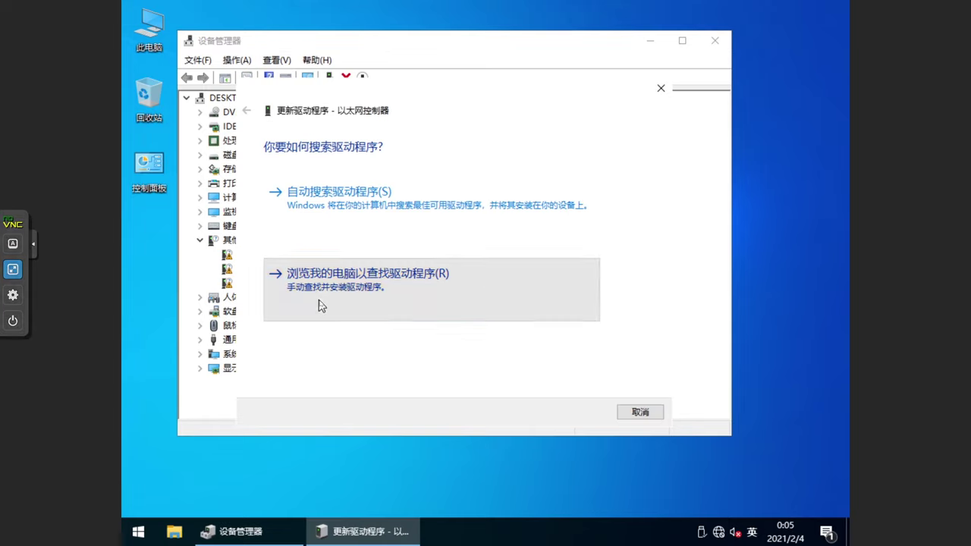
{"action": "left_click", "coordinate": [320, 303]}
{"action": "left_click", "coordinate": [575, 210]}
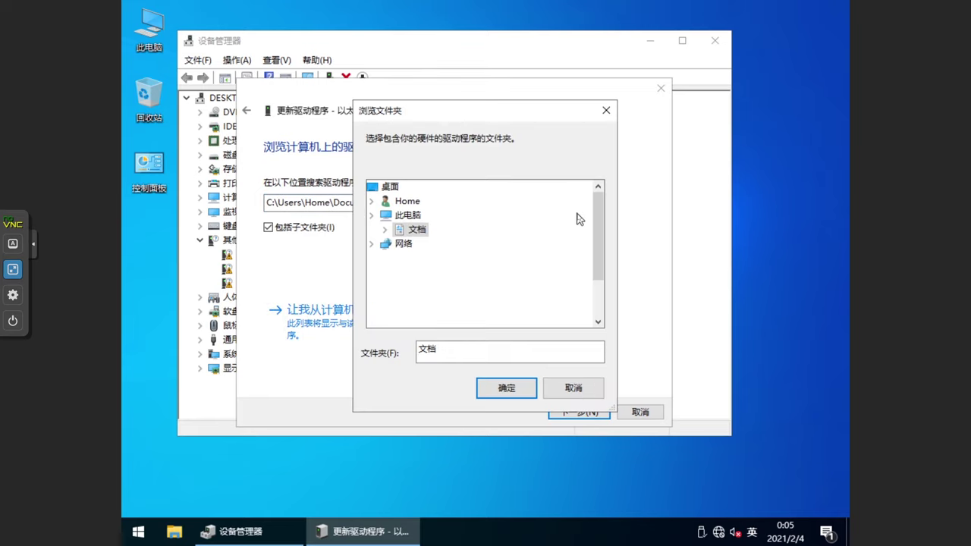
{"action": "scroll", "coordinate": [523, 250], "scroll_direction": "down", "scroll_amount": 2}
{"action": "double_click", "coordinate": [395, 296]}
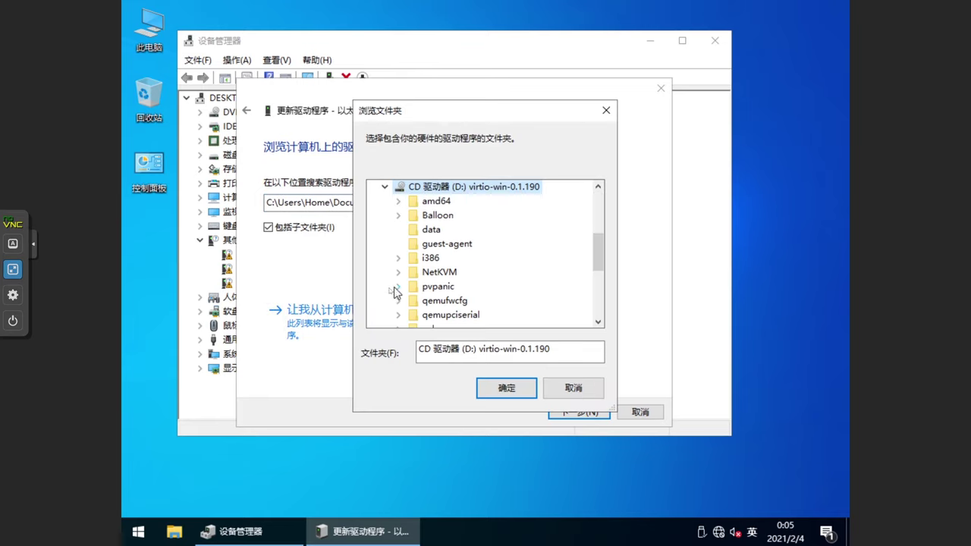
{"action": "scroll", "coordinate": [387, 292], "scroll_direction": "down", "scroll_amount": 2}
{"action": "double_click", "coordinate": [433, 188]}
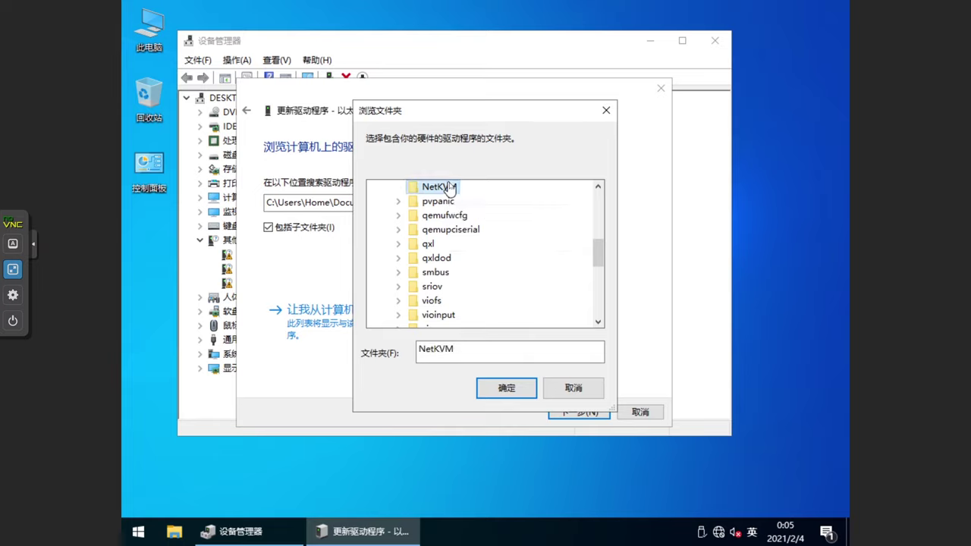
{"action": "scroll", "coordinate": [444, 308], "scroll_direction": "down", "scroll_amount": 1}
{"action": "double_click", "coordinate": [449, 301]}
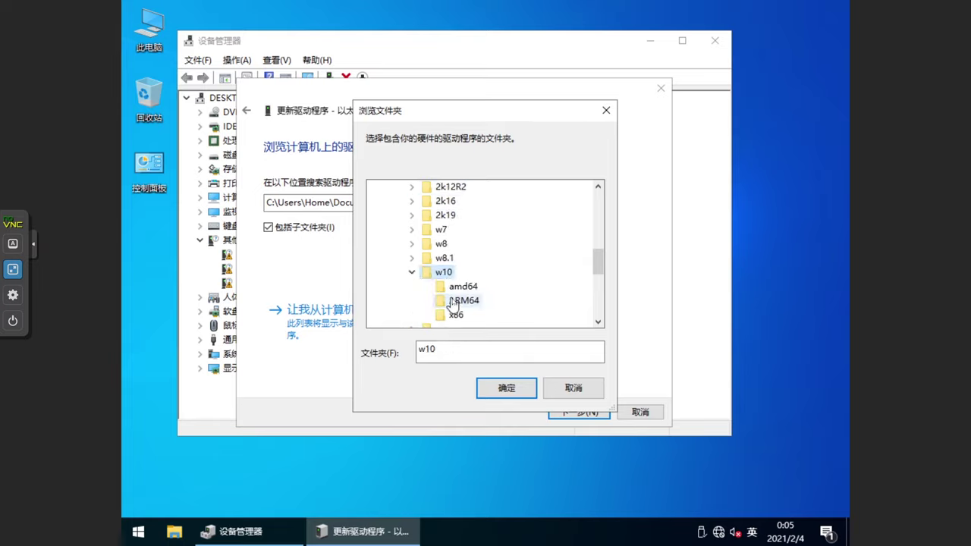
{"action": "left_click", "coordinate": [461, 286]}
{"action": "left_click", "coordinate": [513, 389]}
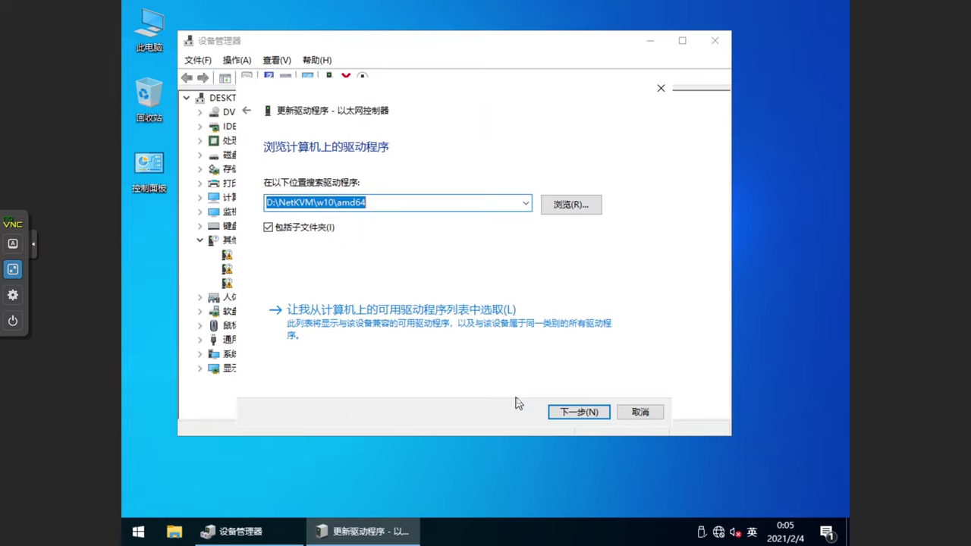
Step: Install the Red Hat VirtIO Ethernet Adapter driver and close the wizard
{"action": "left_click", "coordinate": [563, 412]}
{"action": "left_click", "coordinate": [554, 263]}
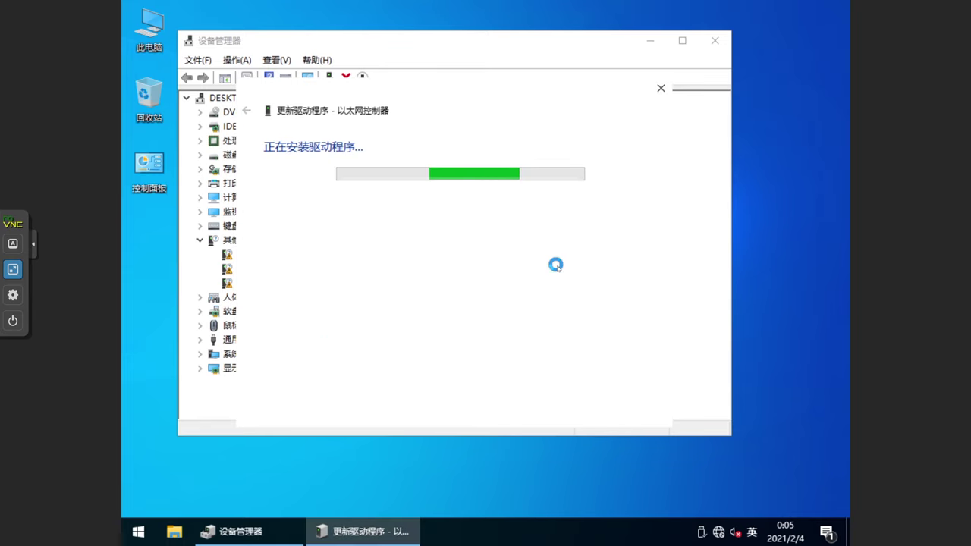
{"action": "left_click", "coordinate": [648, 414]}
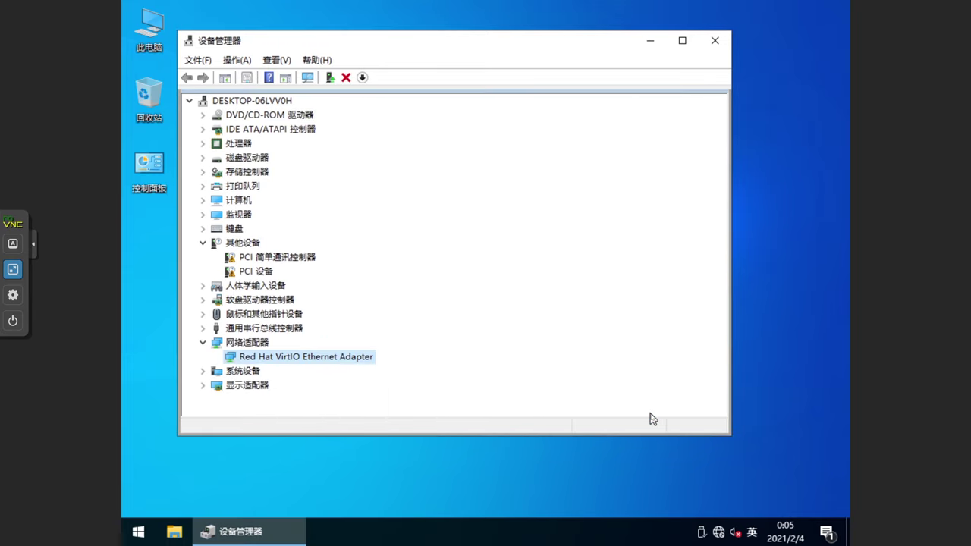
Step: Install the unknown PCI device's driver by searching the virtio-win CD drive D:\
{"action": "right_click", "coordinate": [265, 279]}
{"action": "left_click", "coordinate": [327, 285]}
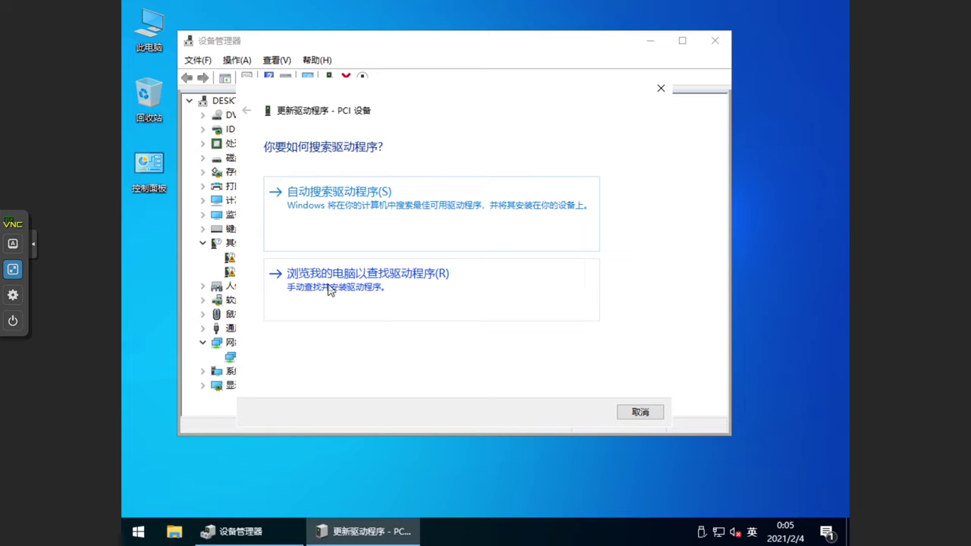
{"action": "left_click", "coordinate": [329, 288]}
{"action": "left_click", "coordinate": [597, 204]}
{"action": "left_click", "coordinate": [444, 314]}
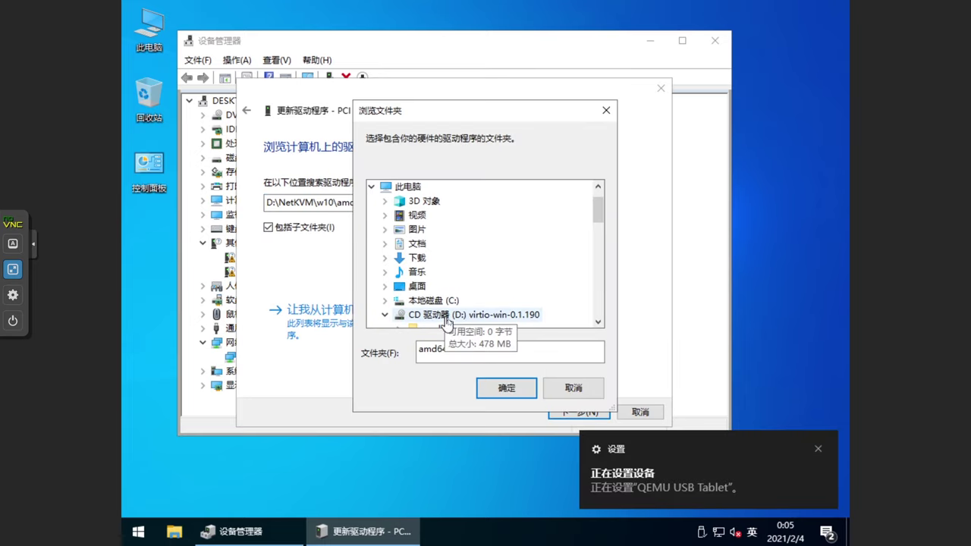
{"action": "left_click", "coordinate": [507, 388]}
{"action": "left_click", "coordinate": [578, 412]}
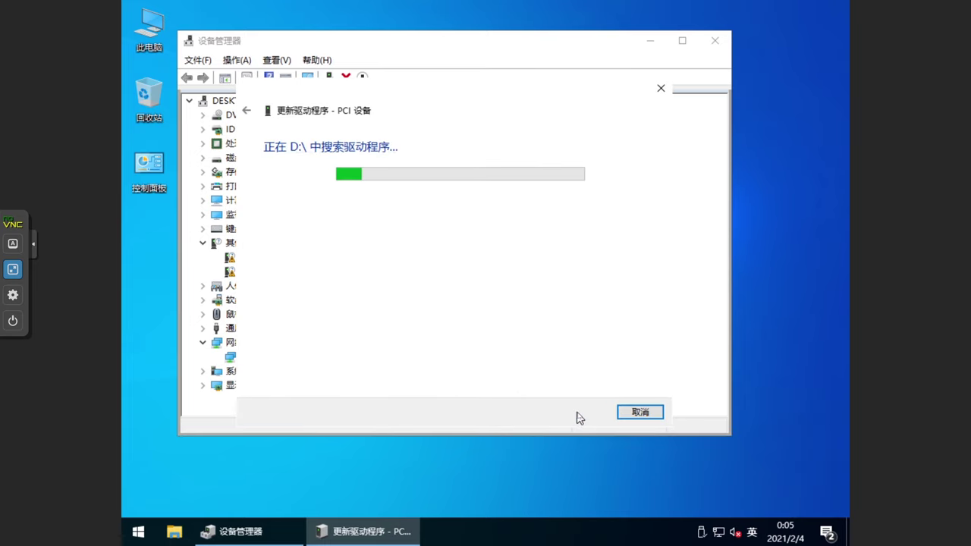
{"action": "left_click", "coordinate": [637, 419]}
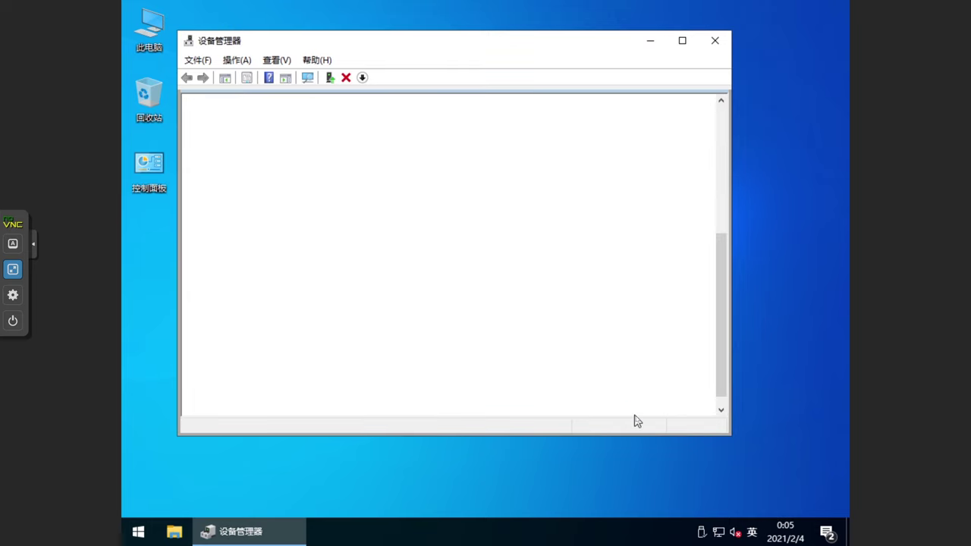
Step: Install the PCI Simple Communications Controller driver from D:\, then open the virtio-win CD
{"action": "right_click", "coordinate": [304, 257]}
{"action": "left_click", "coordinate": [357, 263]}
{"action": "left_click", "coordinate": [364, 275]}
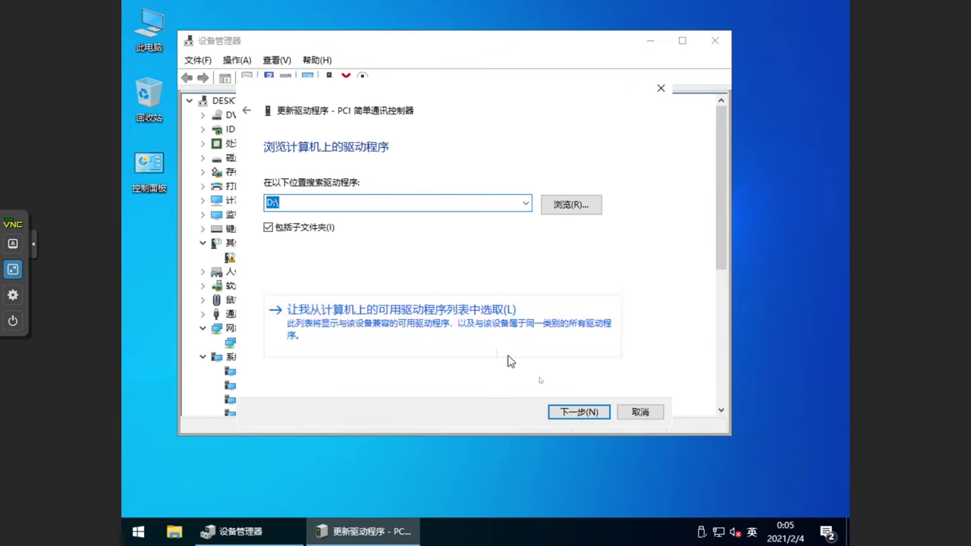
{"action": "left_click", "coordinate": [578, 412]}
{"action": "left_click", "coordinate": [638, 413]}
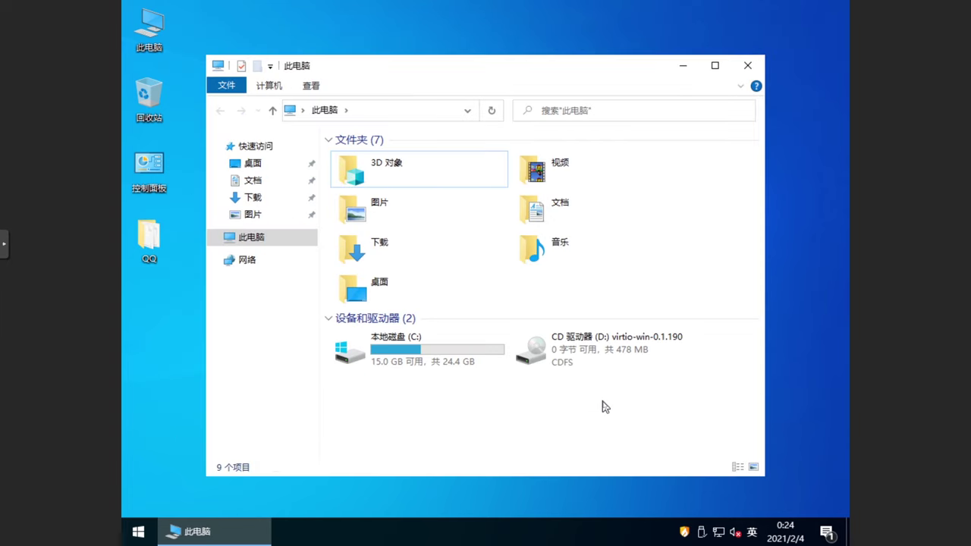
{"action": "double_click", "coordinate": [602, 363]}
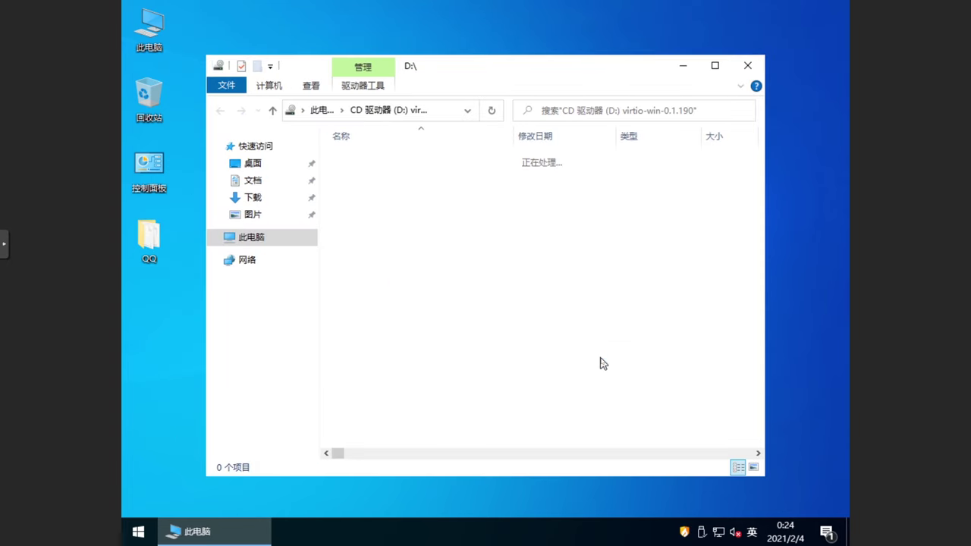
Step: Install qemu-ga-x86_64.msi from D:\guest-agent, shut Windows down, and view the VM's Options
{"action": "double_click", "coordinate": [445, 201]}
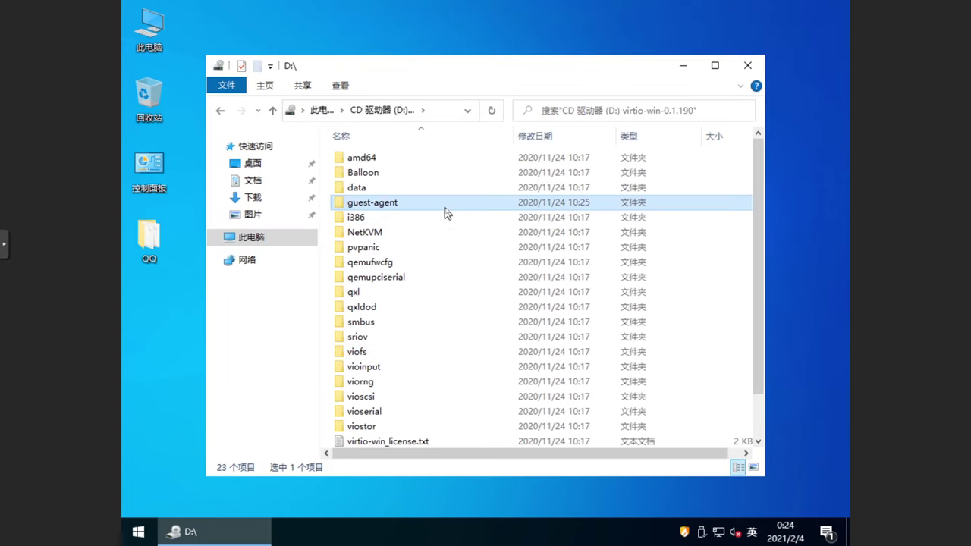
{"action": "double_click", "coordinate": [446, 177]}
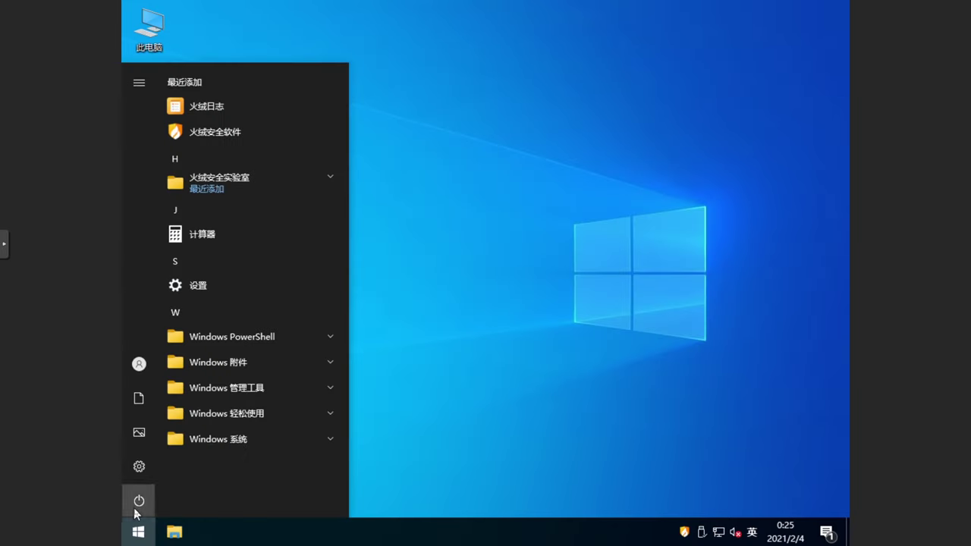
{"action": "left_click", "coordinate": [139, 501]}
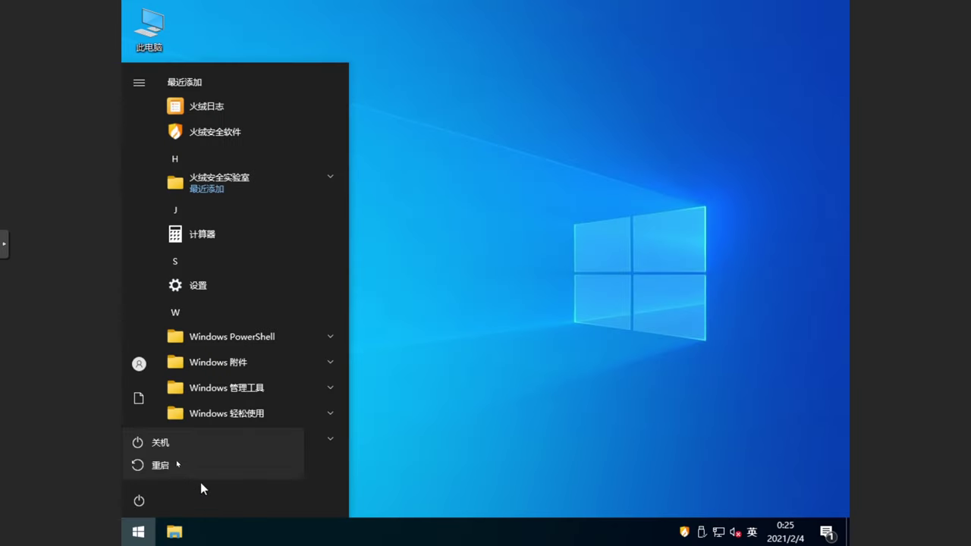
{"action": "left_click", "coordinate": [172, 443]}
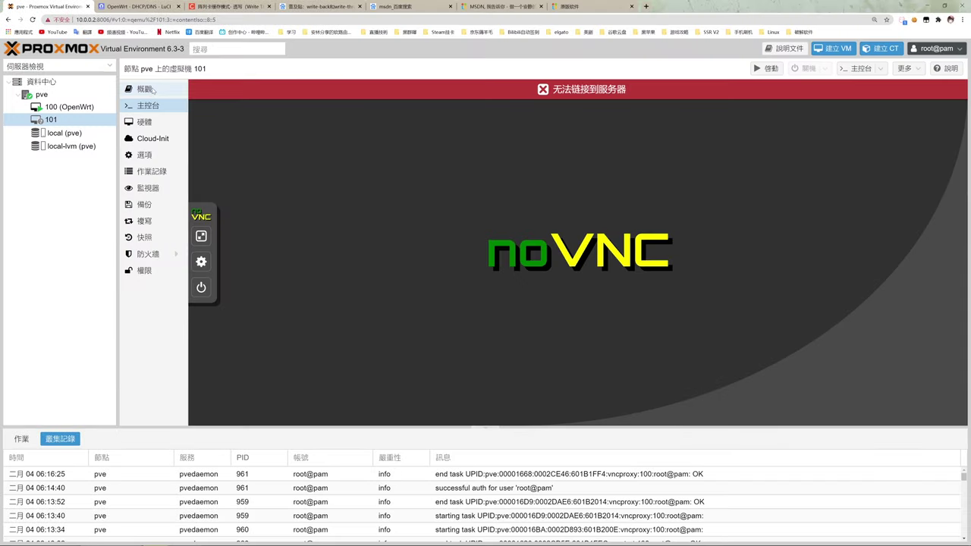
{"action": "left_click", "coordinate": [144, 123]}
{"action": "left_click", "coordinate": [145, 156]}
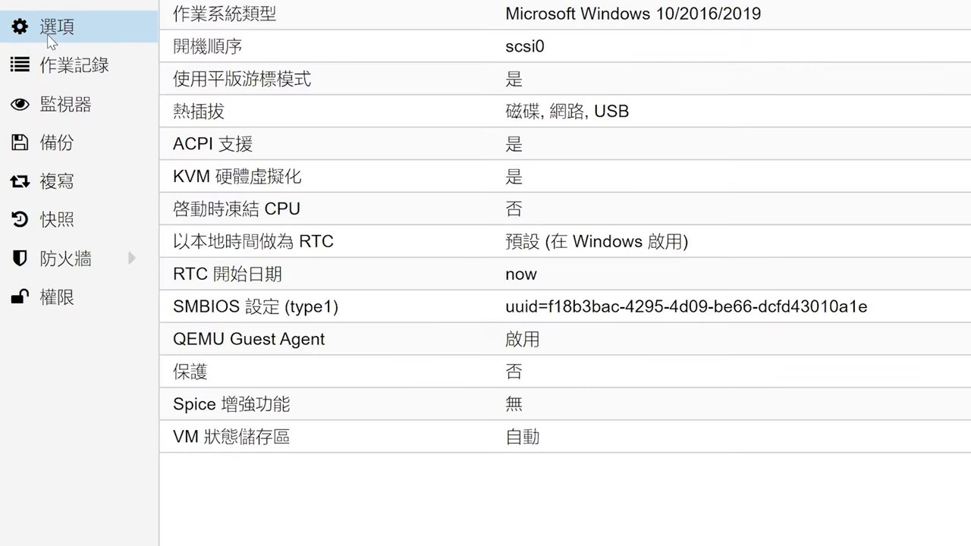
Step: Verify QEMU Guest Agent is Enabled for VM 101, then switch on Remote Desktop in Windows
{"action": "left_click", "coordinate": [587, 349]}
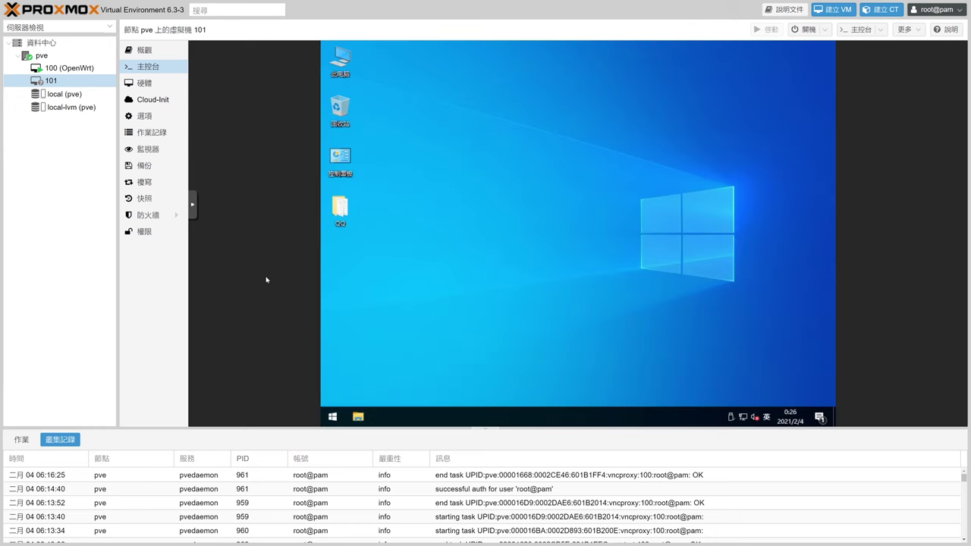
{"action": "left_click", "coordinate": [70, 81]}
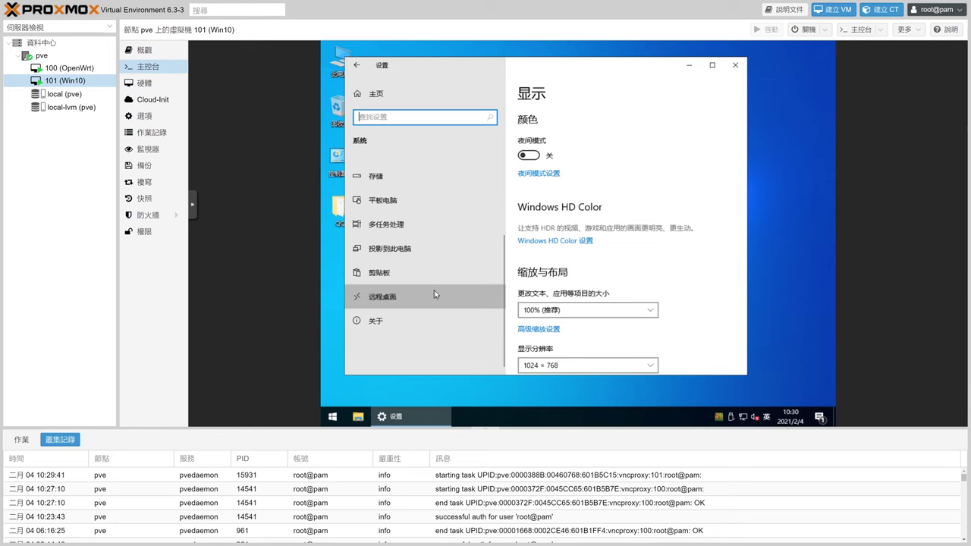
{"action": "left_click", "coordinate": [435, 296]}
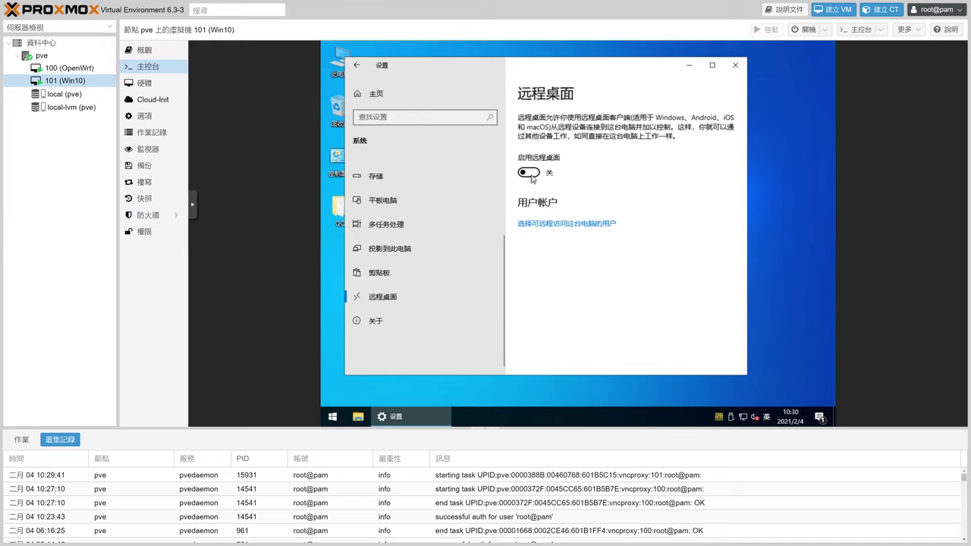
{"action": "left_click", "coordinate": [532, 174]}
{"action": "left_click", "coordinate": [618, 240]}
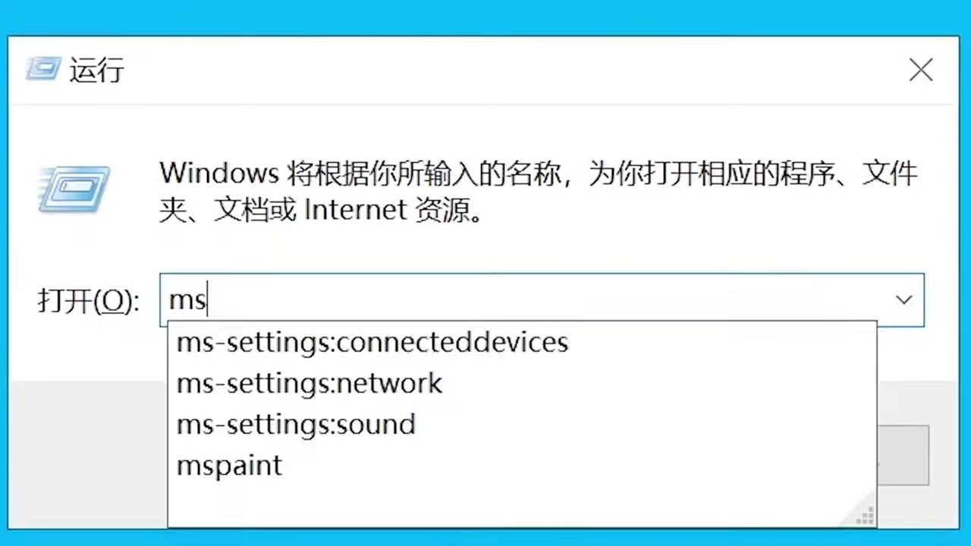
Step: Connect with mstsc to 10.0.0.110, enter the account password, and permanently accept the certificate
{"action": "type", "text": "sc"}
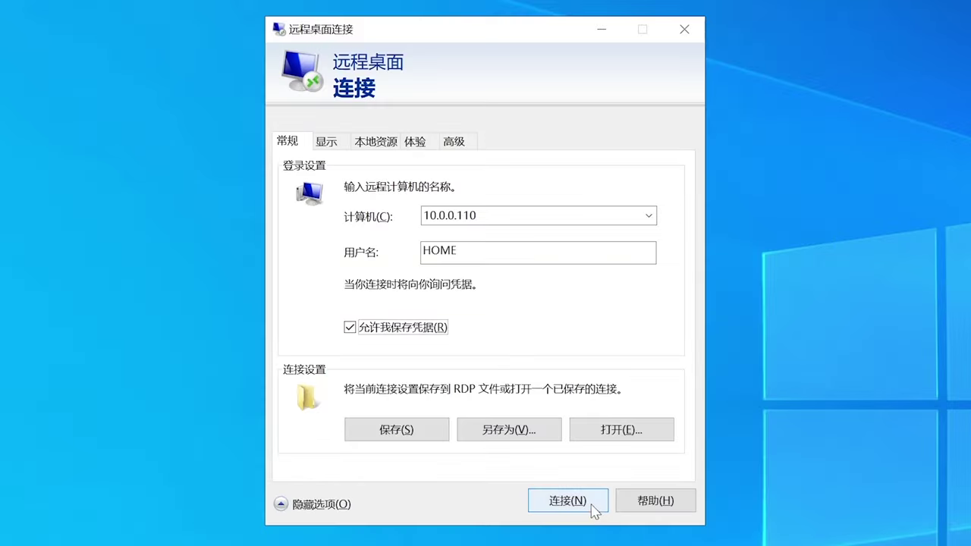
{"action": "left_click", "coordinate": [569, 502]}
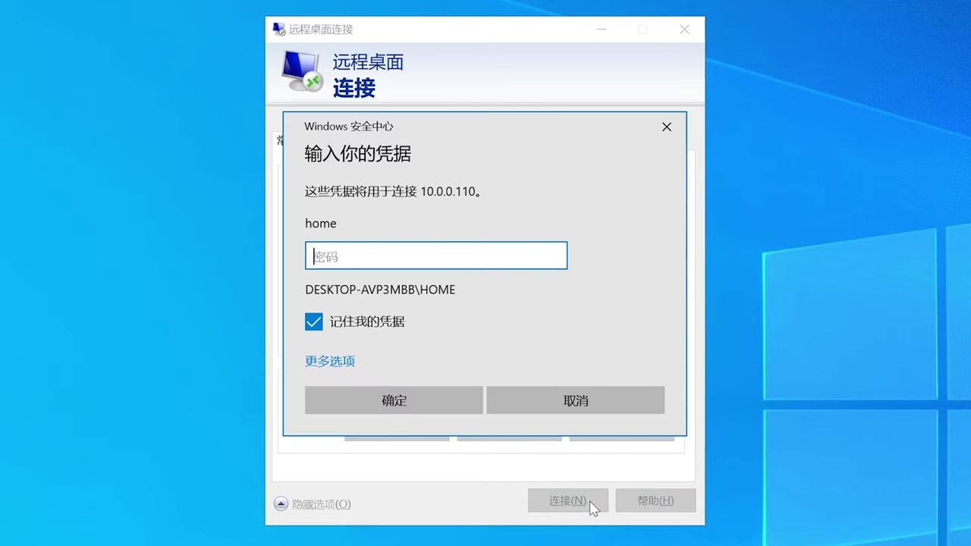
{"action": "type", "text": "1"}
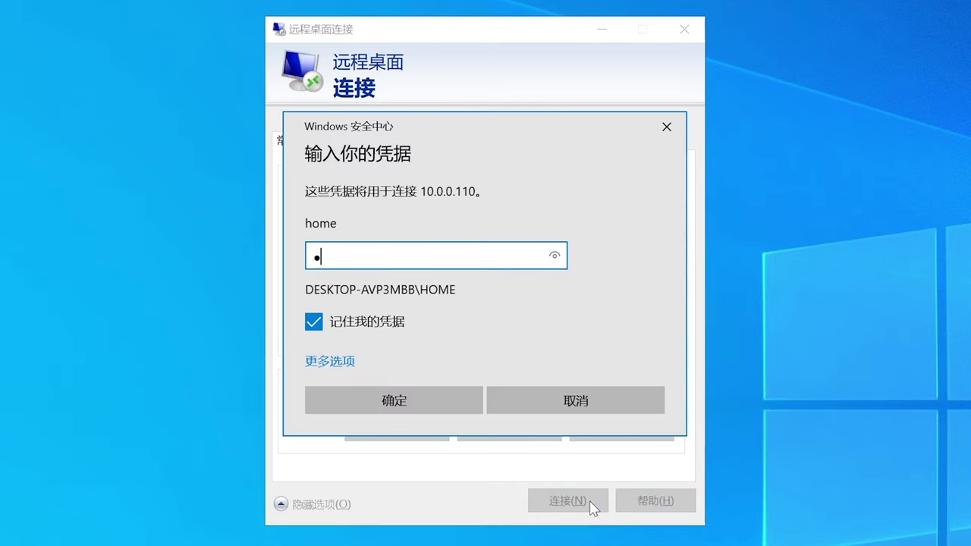
{"action": "key", "text": "Return"}
{"action": "left_click", "coordinate": [361, 422]}
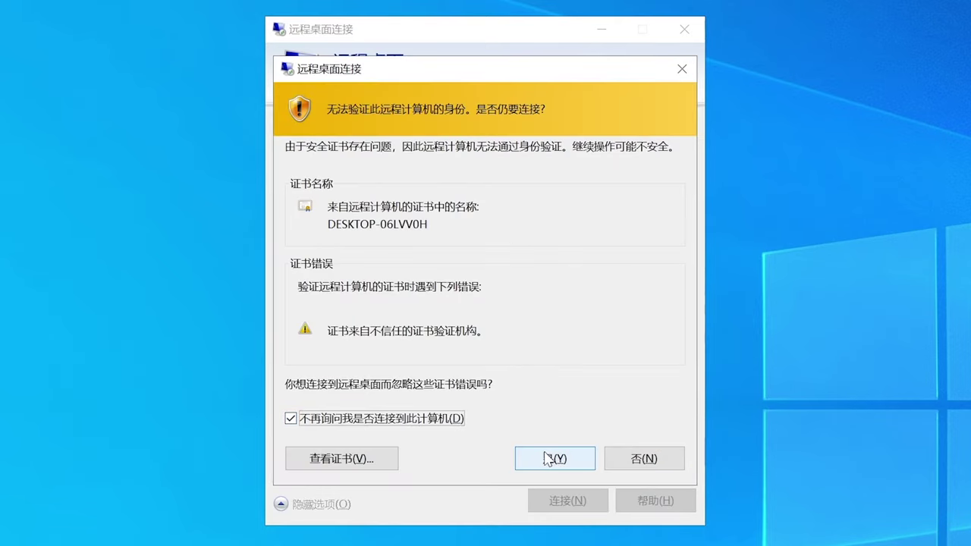
{"action": "left_click", "coordinate": [555, 459]}
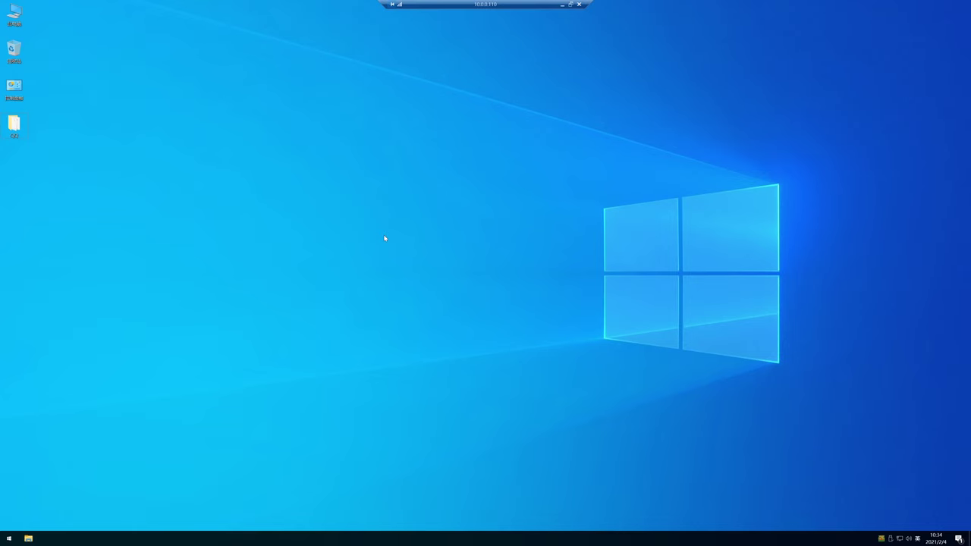
{"action": "left_click", "coordinate": [10, 538]}
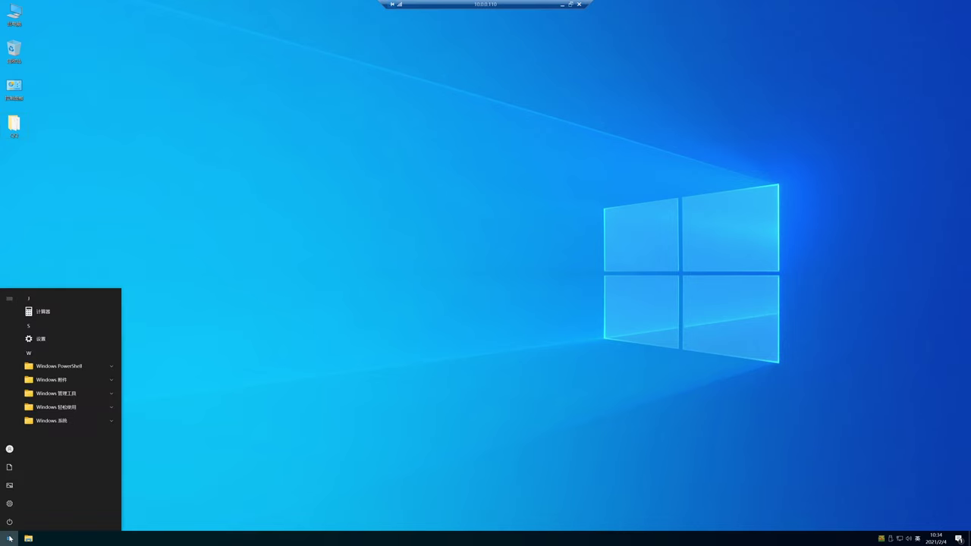